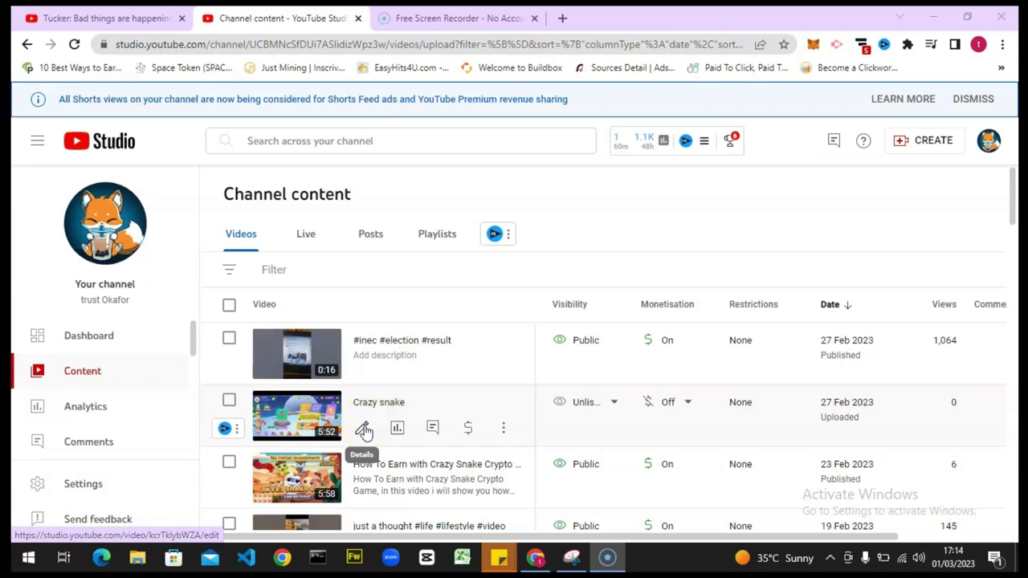
# Open the details of the "Crazy snake" video and review its vidIQ SEO score and tags section.
pyautogui.click(364, 430)
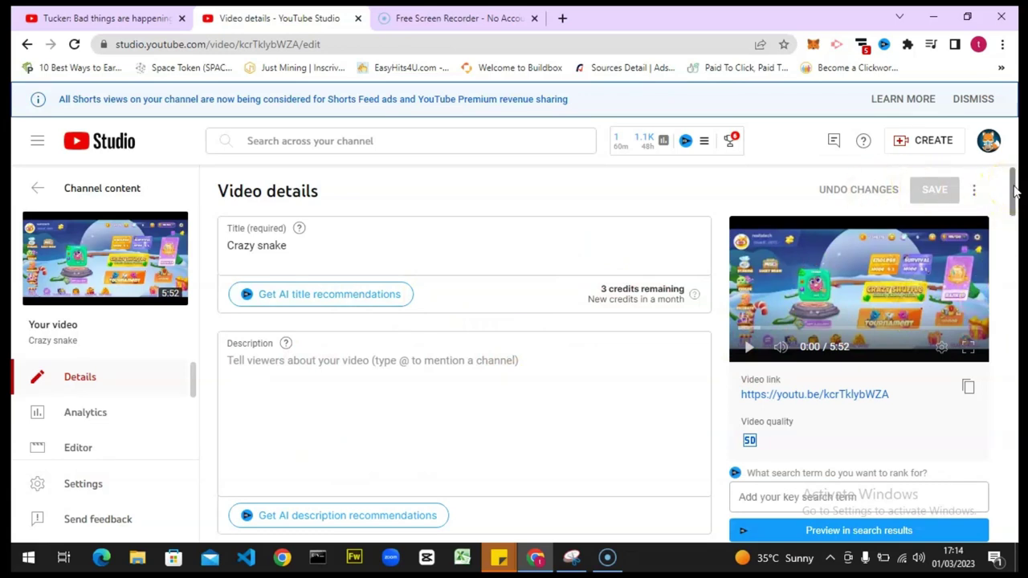
pyautogui.moveTo(1013, 187); pyautogui.dragTo(1015, 281)
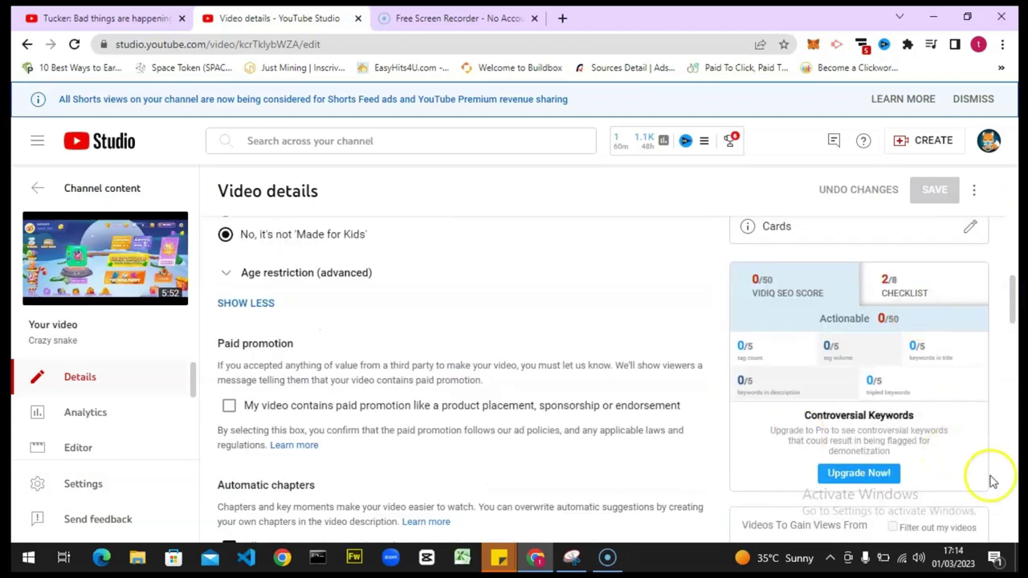
pyautogui.moveTo(744, 346)
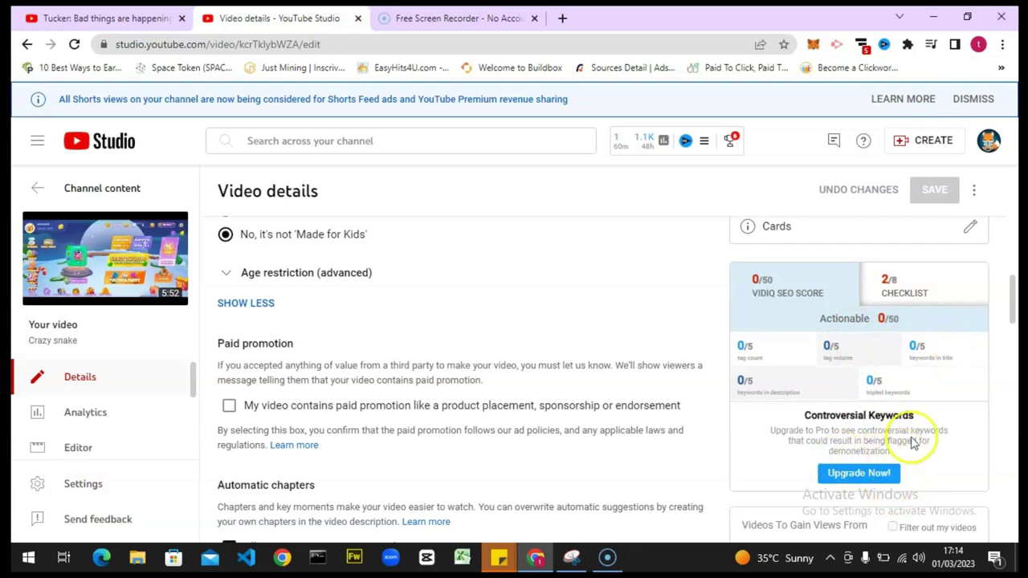
pyautogui.moveTo(1018, 281); pyautogui.dragTo(1017, 333)
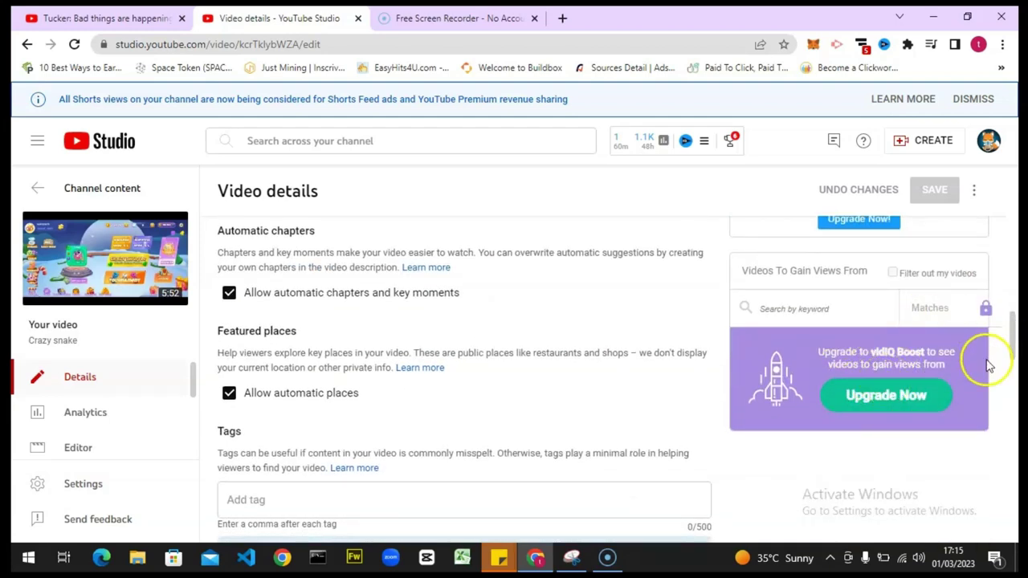
pyautogui.moveTo(1018, 347); pyautogui.dragTo(1017, 243)
# Examine the vidIQ SEO score breakdown of the Fox News video "Tucker: Bad things are happening" for comparison.
pyautogui.click(113, 18)
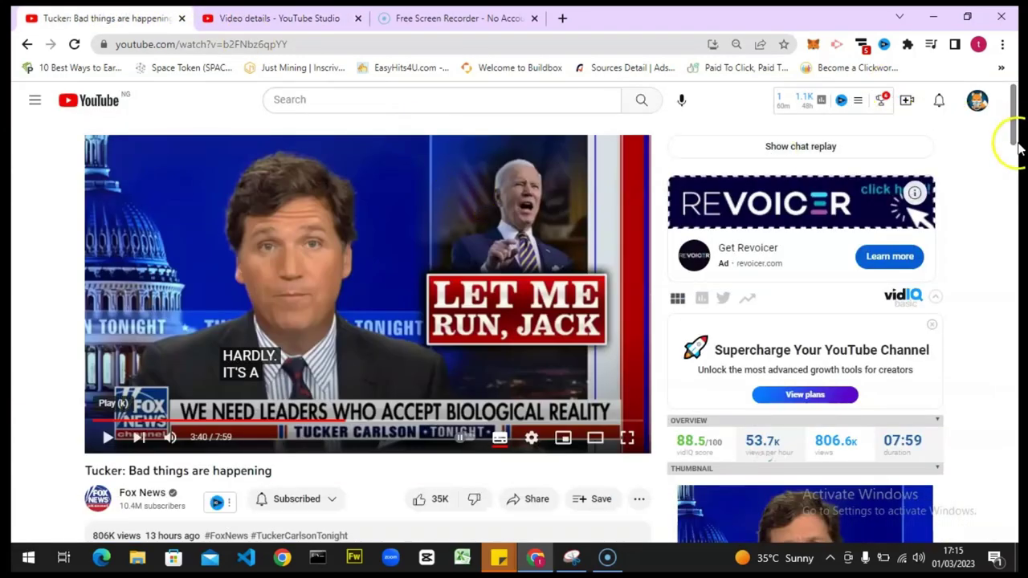
pyautogui.moveTo(1014, 126); pyautogui.dragTo(1018, 223)
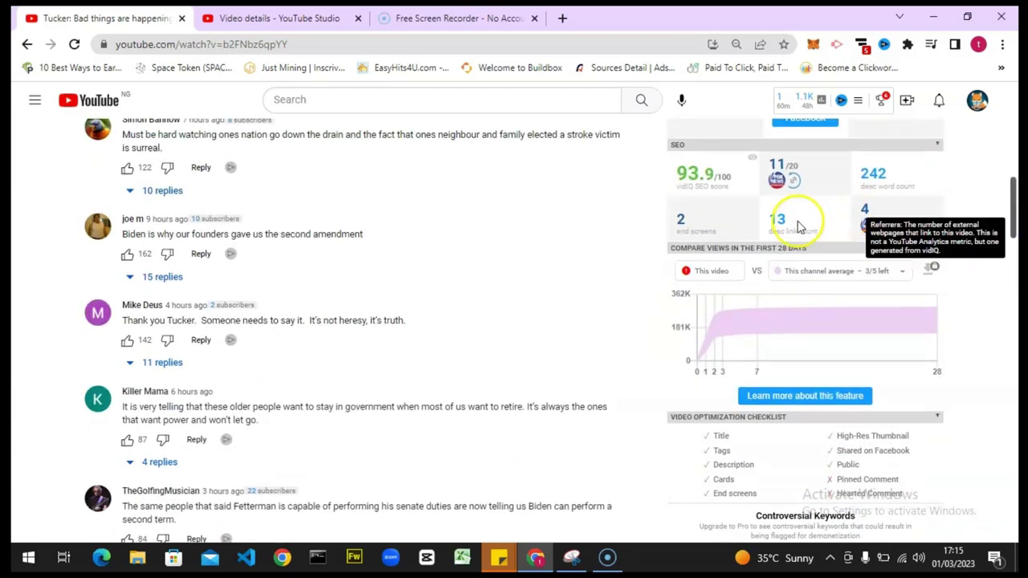
pyautogui.moveTo(710, 176)
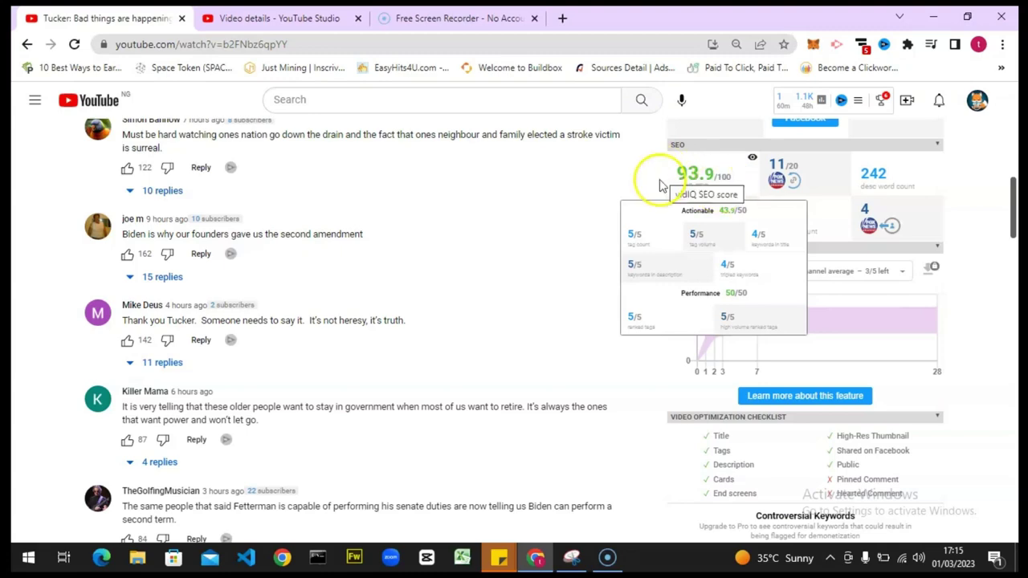
pyautogui.moveTo(1009, 218); pyautogui.dragTo(1017, 104)
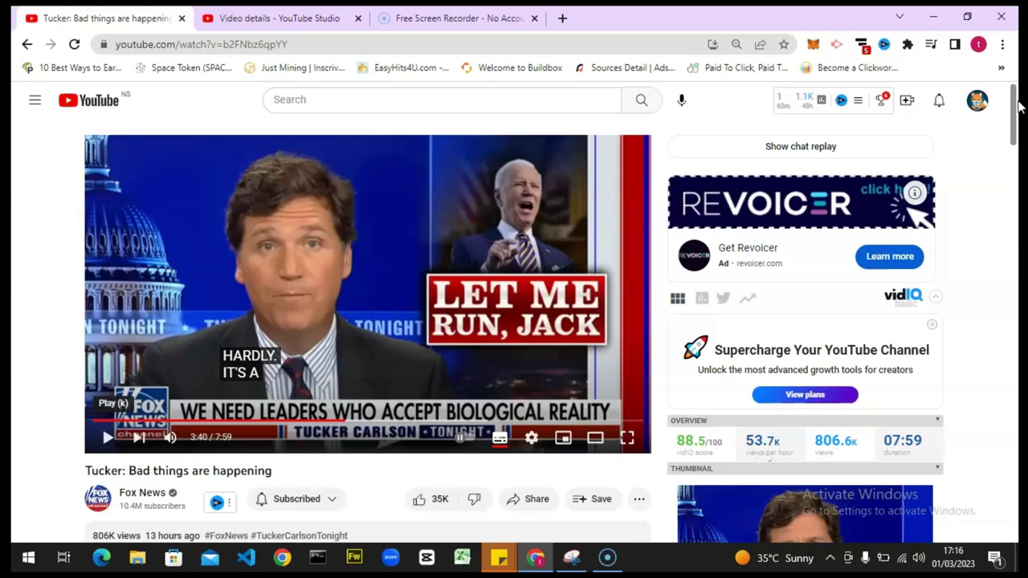
pyautogui.click(815, 12)
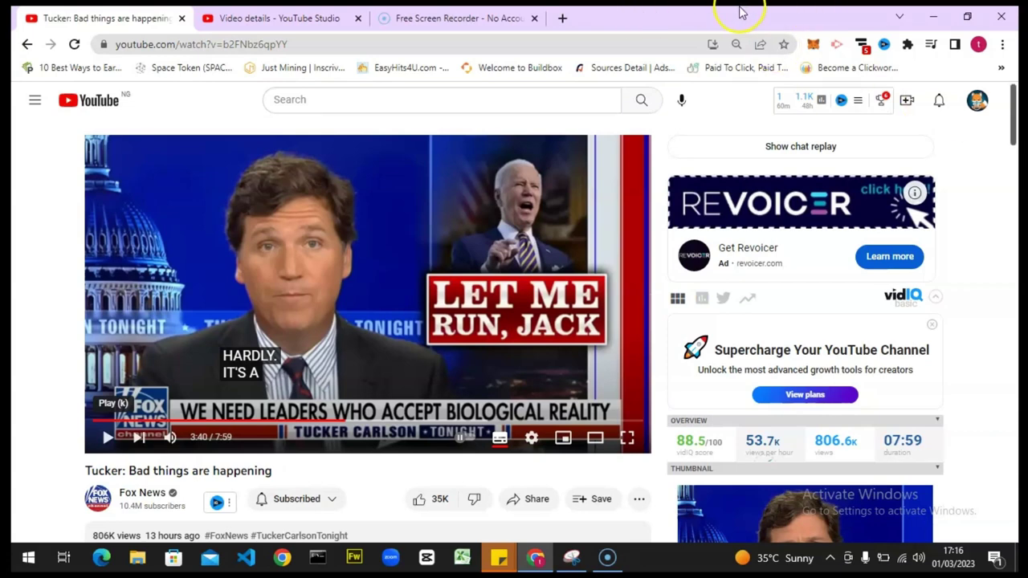
# Return to the "Crazy snake" video details and get AI title recommendations.
pyautogui.click(293, 19)
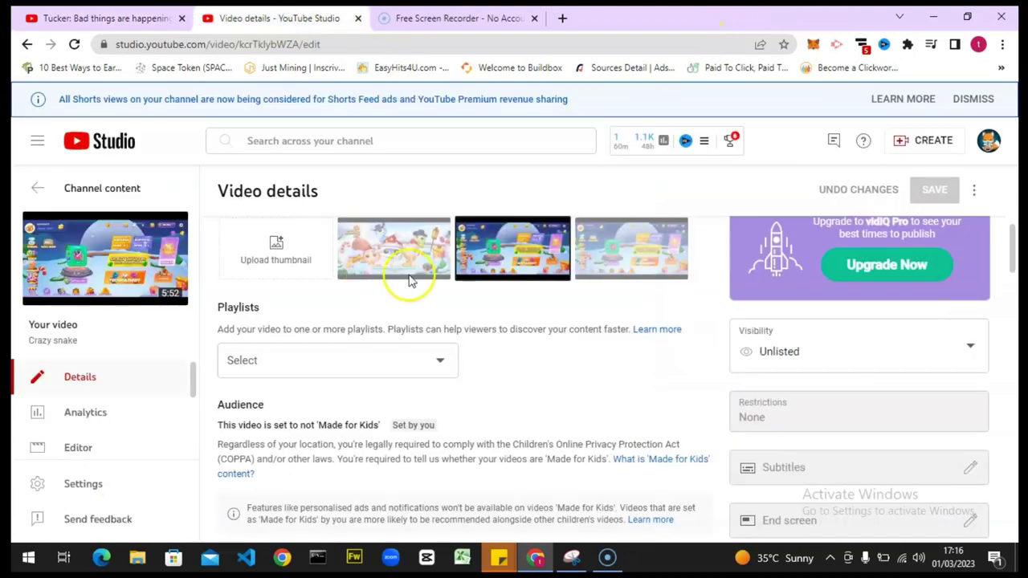
pyautogui.moveTo(1016, 260); pyautogui.dragTo(1018, 184)
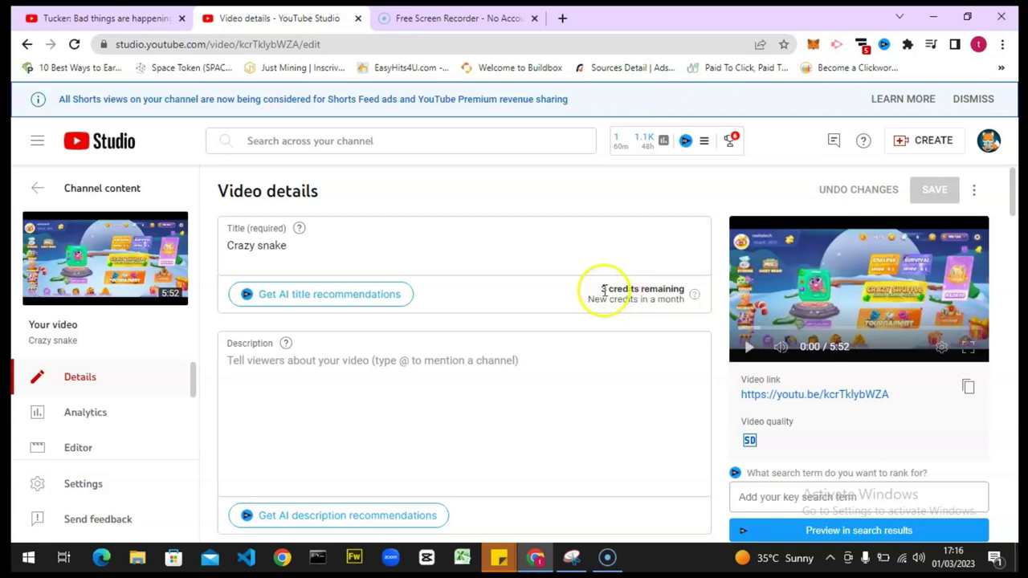
pyautogui.click(292, 297)
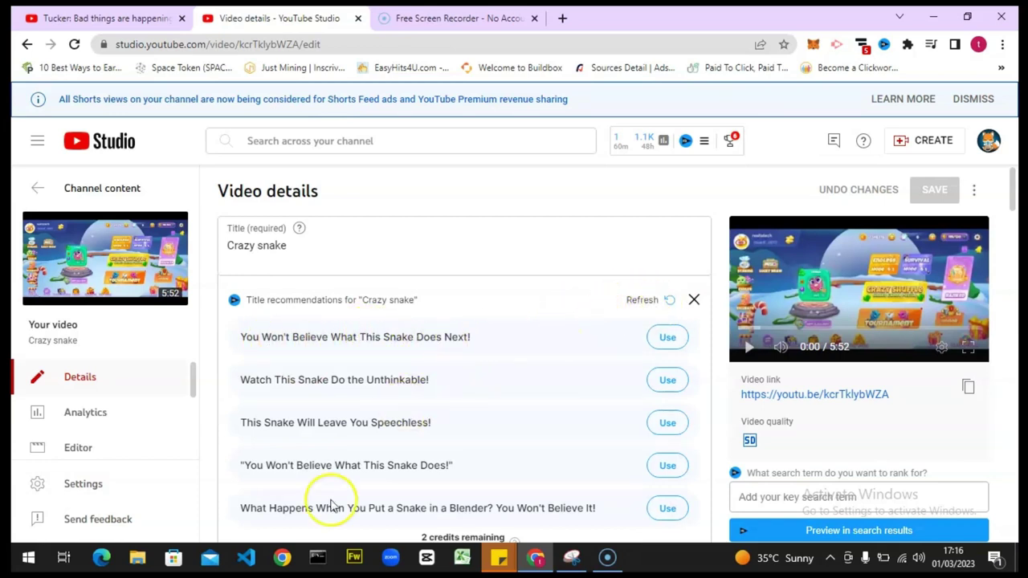
# Change the video title to "Ways To Earn On Crazy snake Web 3.0 Game" and refresh the AI title recommendations.
pyautogui.click(352, 247)
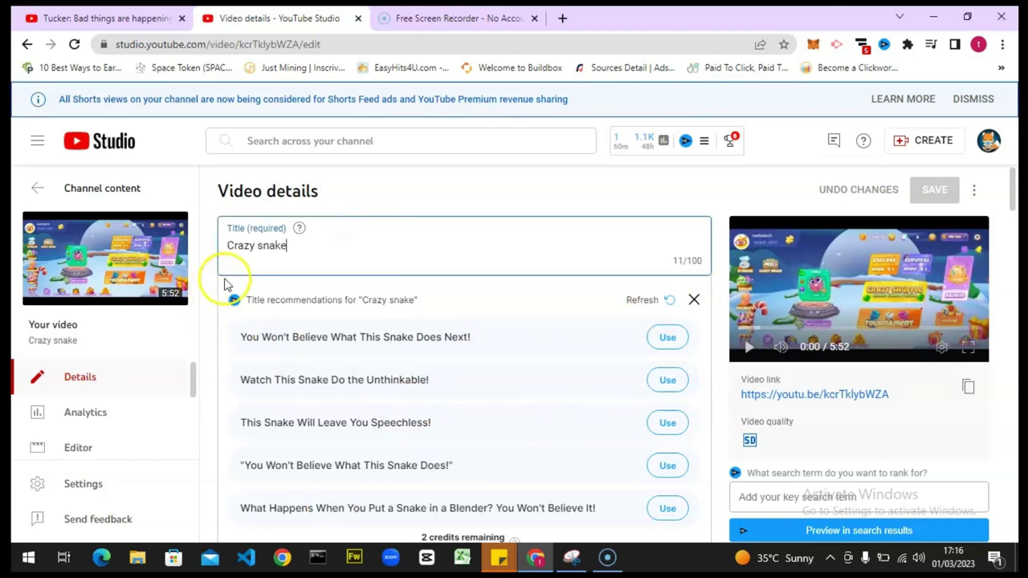
pyautogui.click(226, 246)
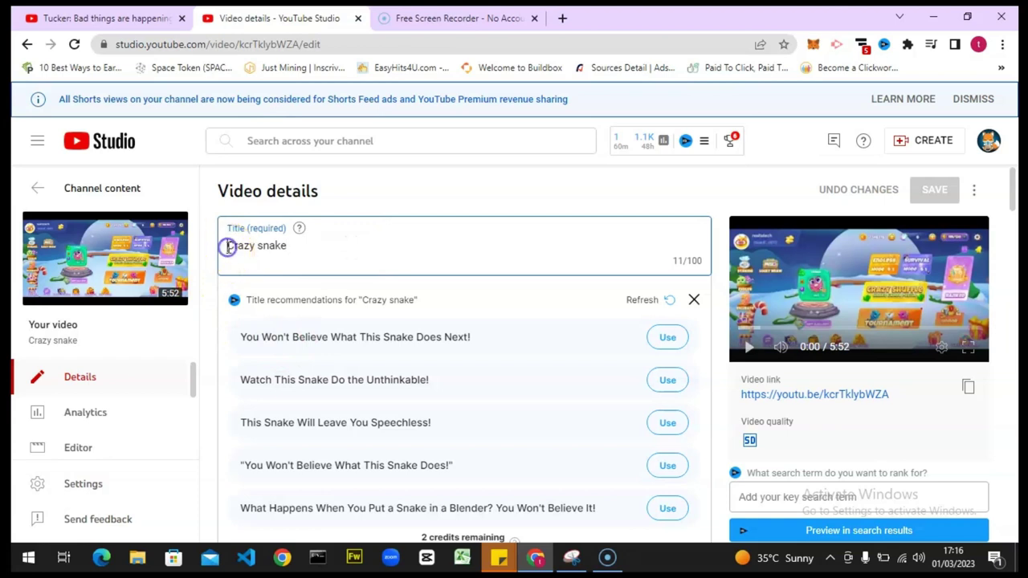
pyautogui.click(300, 249)
pyautogui.click(229, 242)
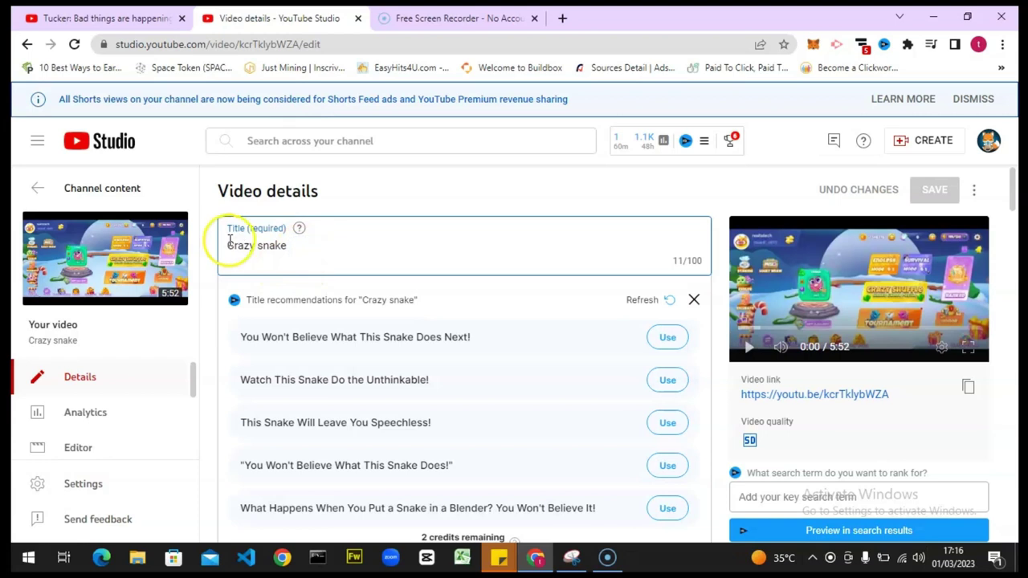
pyautogui.write('#')
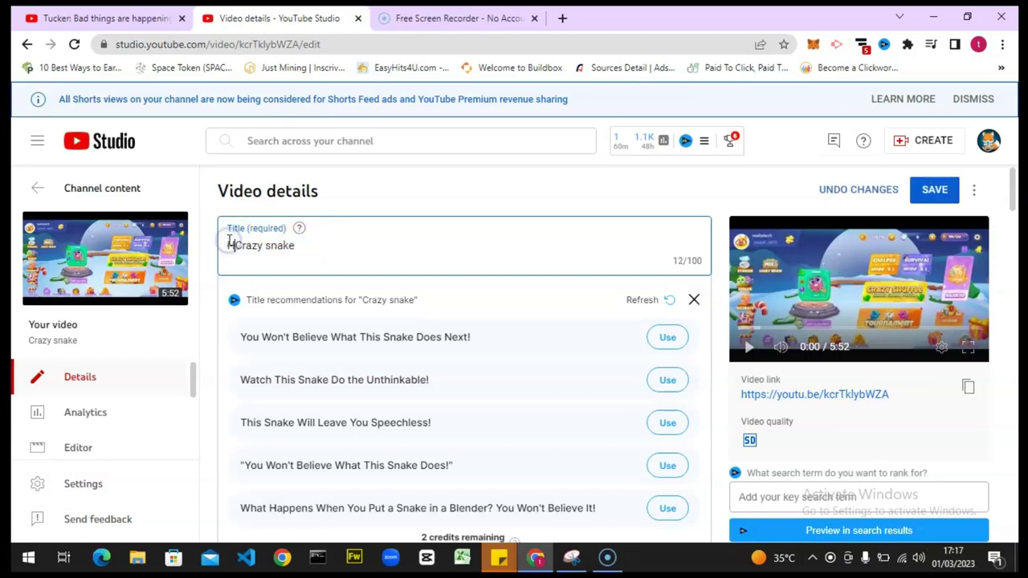
pyautogui.write('ow ')
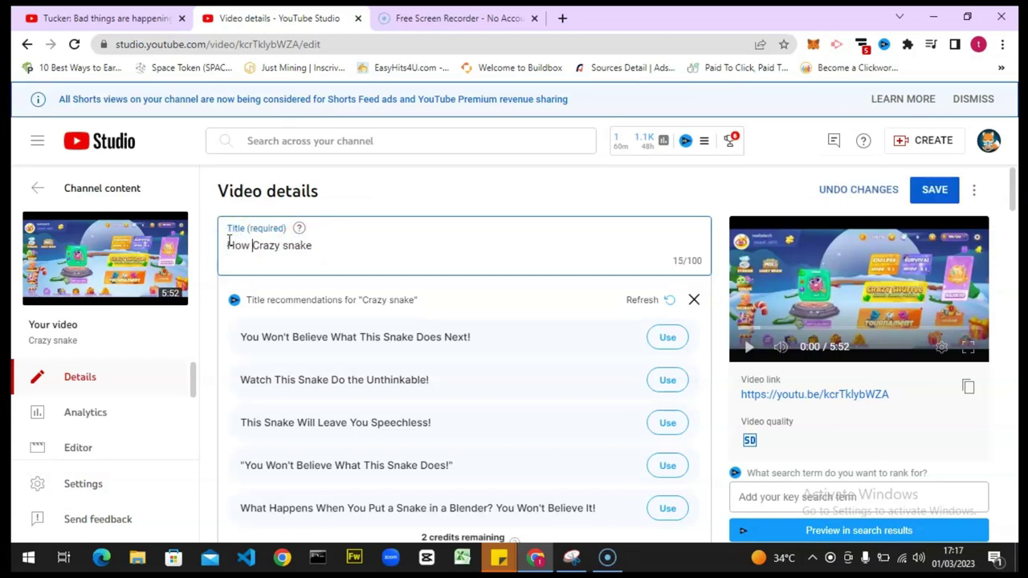
pyautogui.write('To Earn On')
pyautogui.doubleClick(241, 245)
pyautogui.write('Ways')
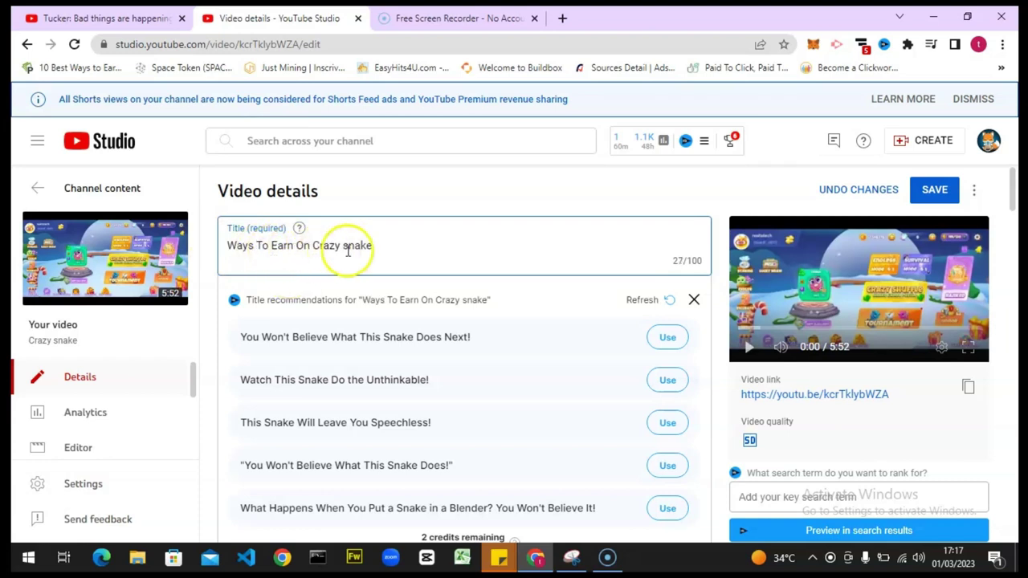
pyautogui.click(383, 252)
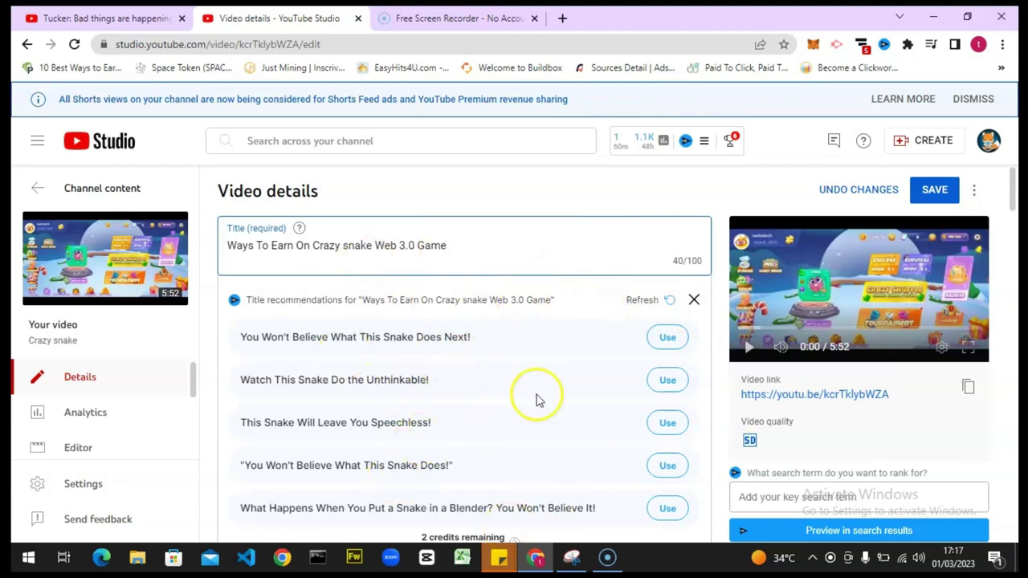
pyautogui.click(669, 300)
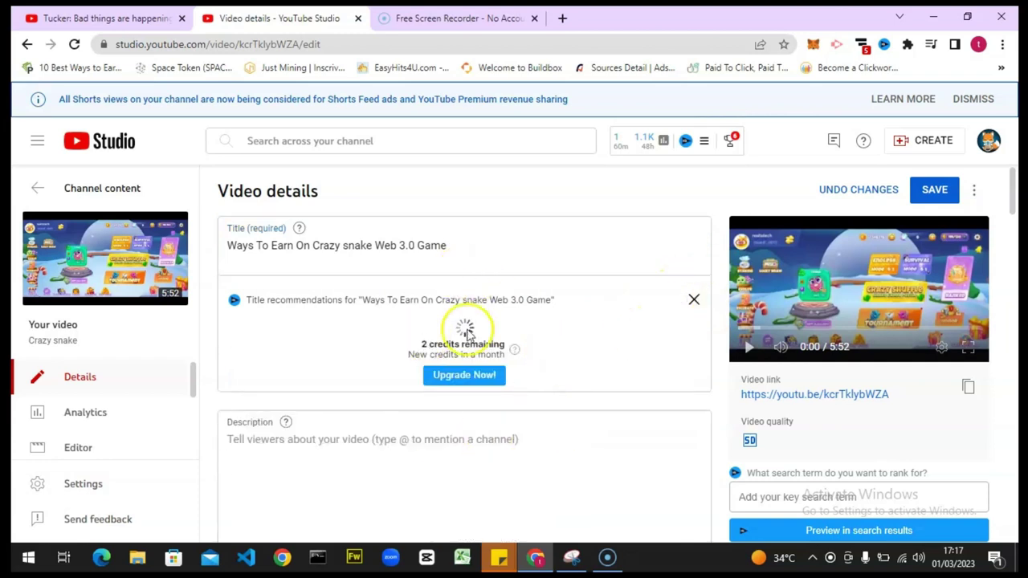
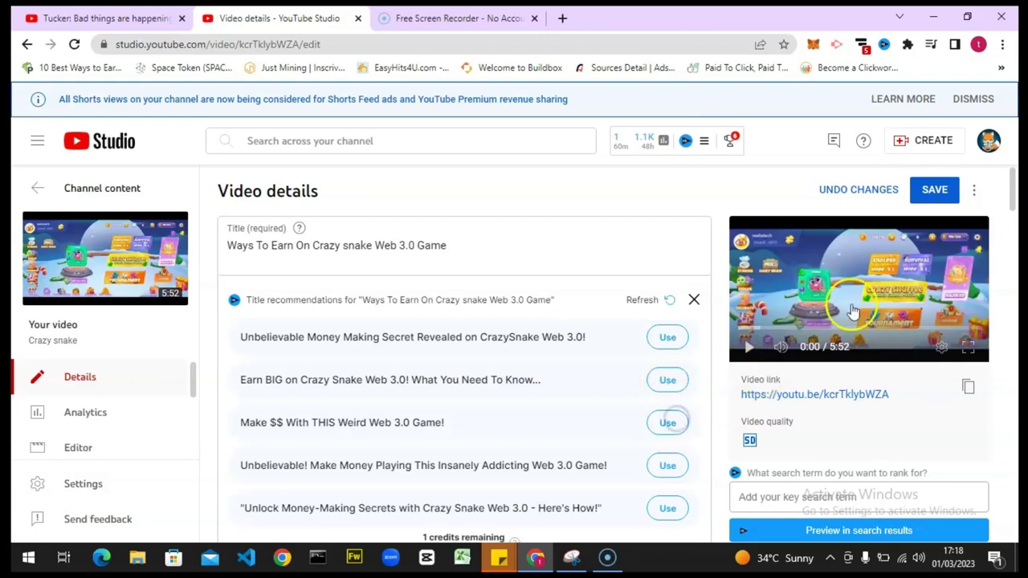
# Generate AI description recommendations from the keywords "I will show you how to earn on Crazy snake web 3.0 game".
pyautogui.scroll(-4, 1017, 225)
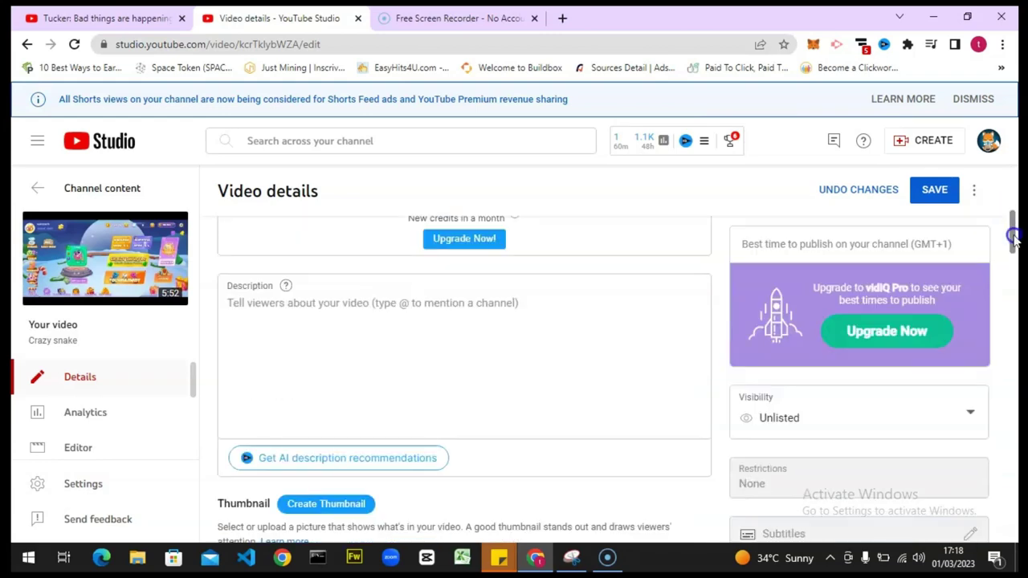
pyautogui.click(368, 457)
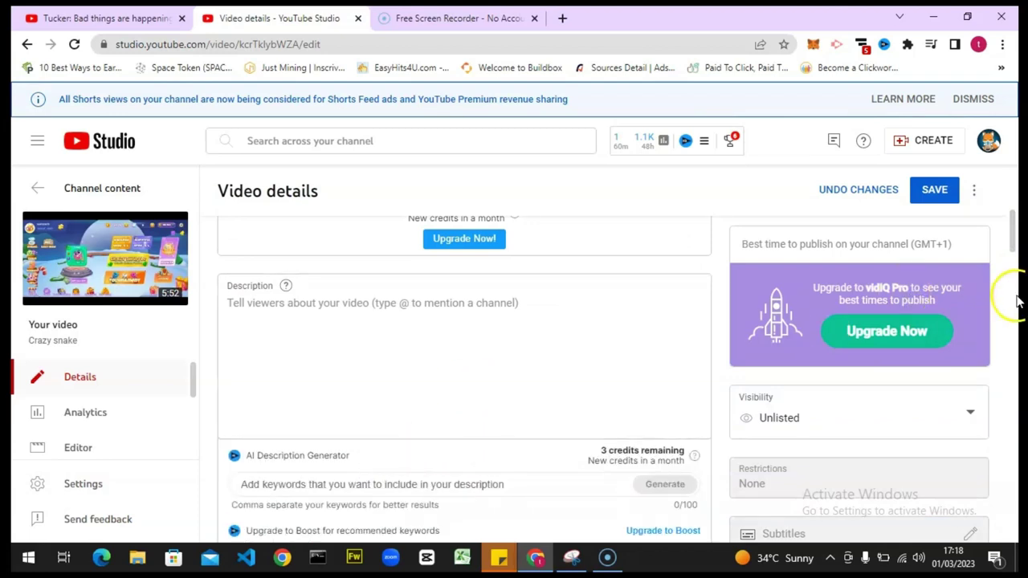
pyautogui.moveTo(1015, 243); pyautogui.dragTo(1015, 256)
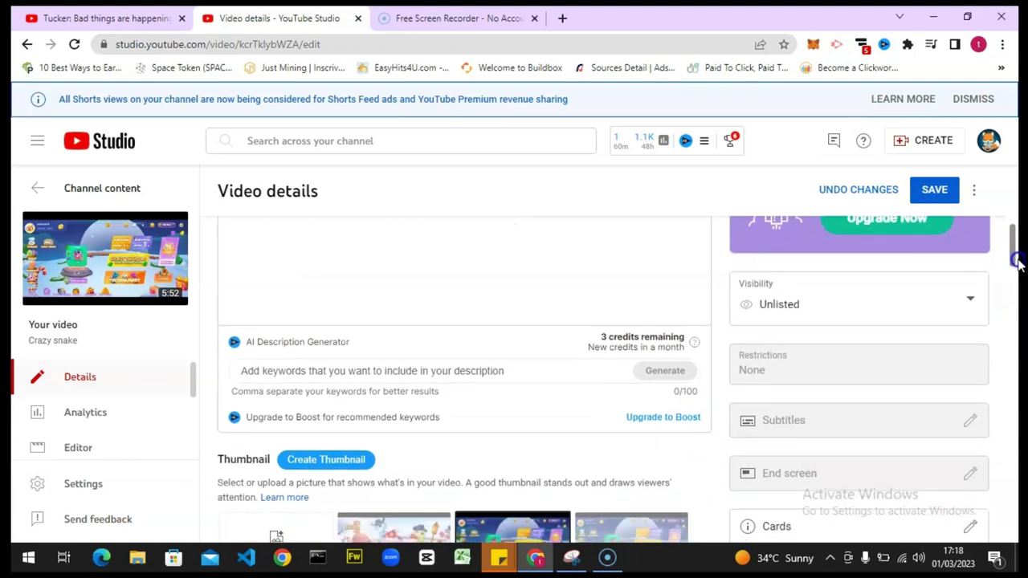
pyautogui.click(473, 375)
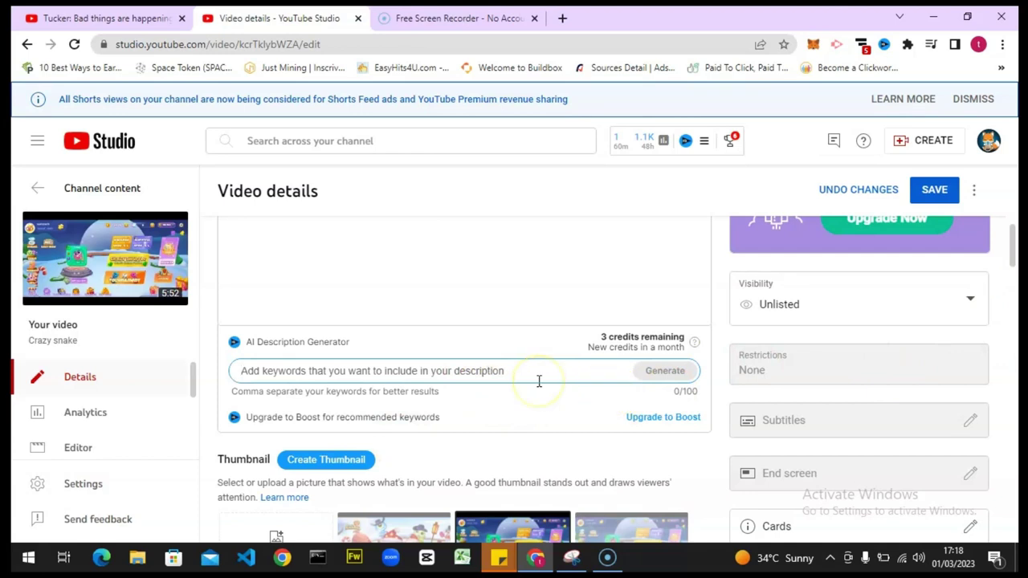
pyautogui.write('I')
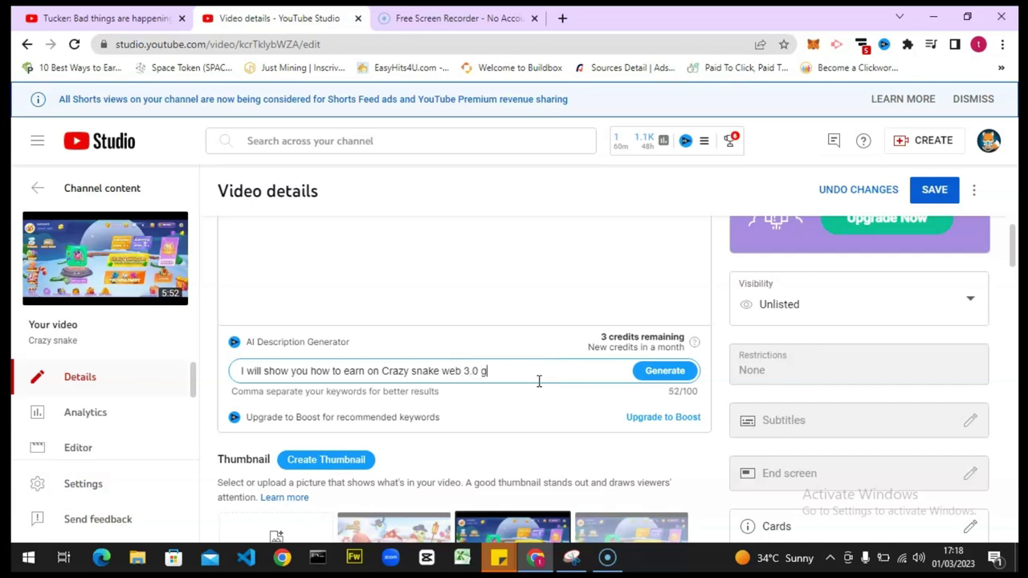
pyautogui.click(660, 372)
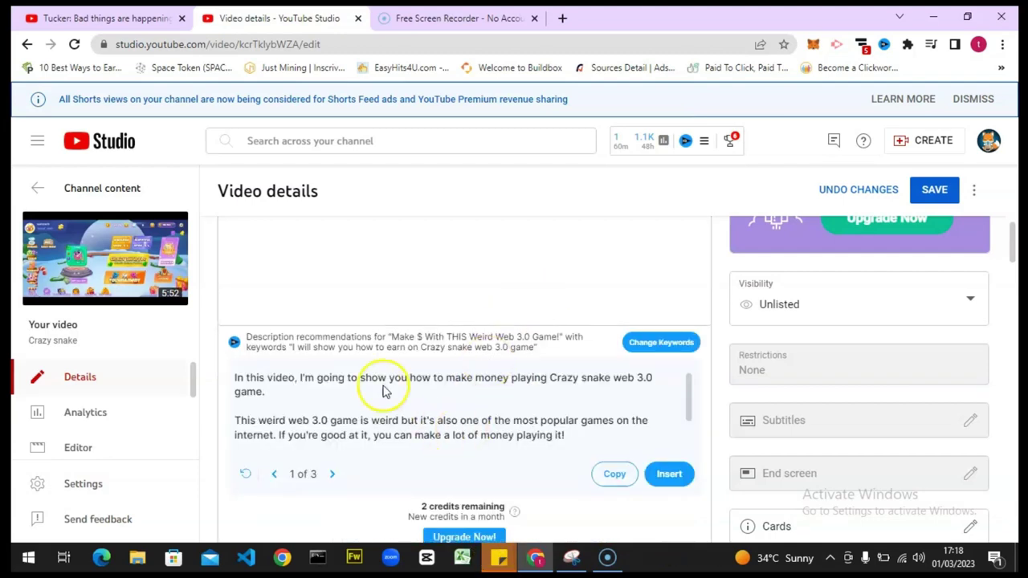
# Copy the first recommended description and paste it into the video's empty description.
pyautogui.click(614, 473)
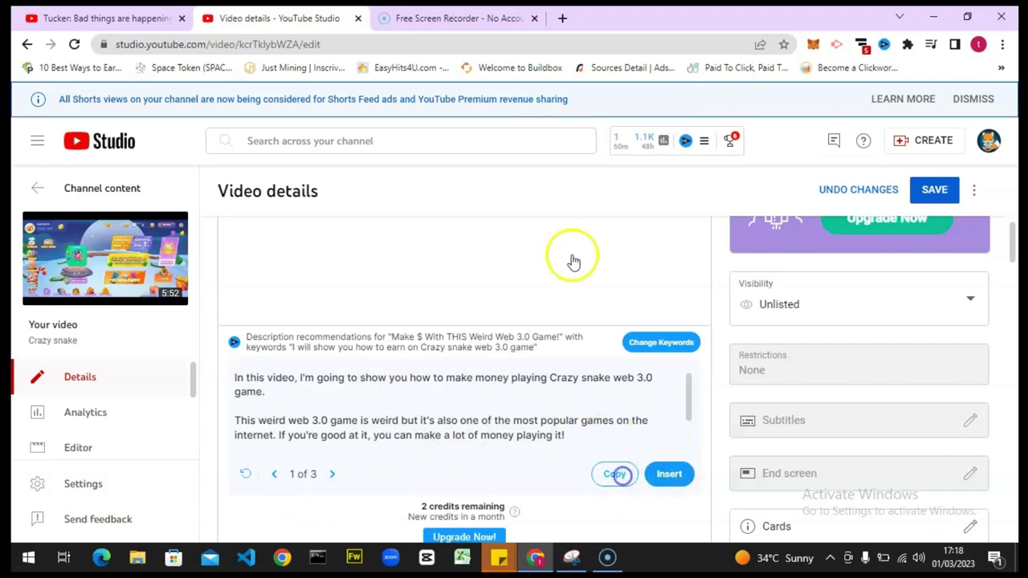
pyautogui.click(541, 247)
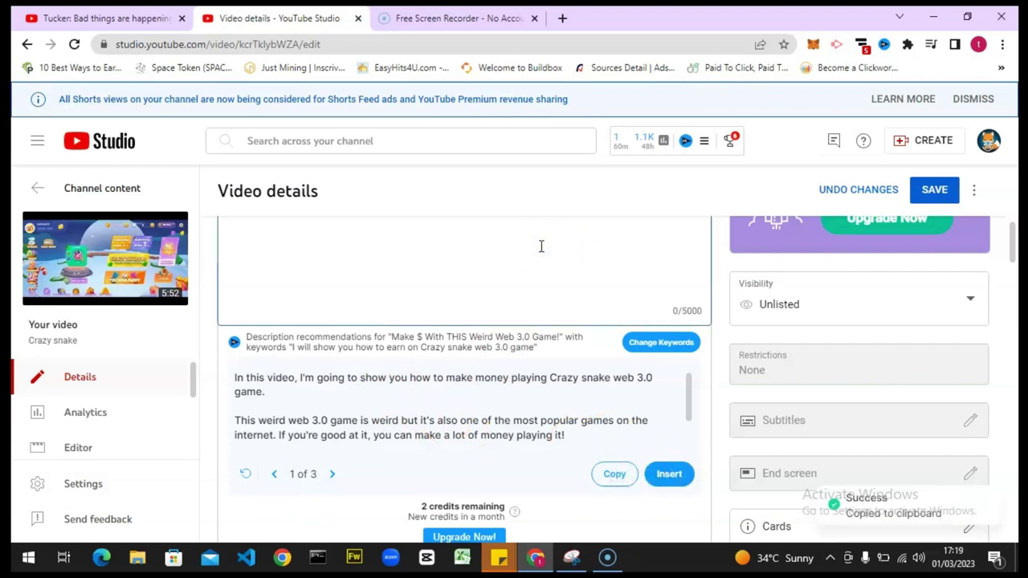
pyautogui.hotkey('ctrl', 'v')
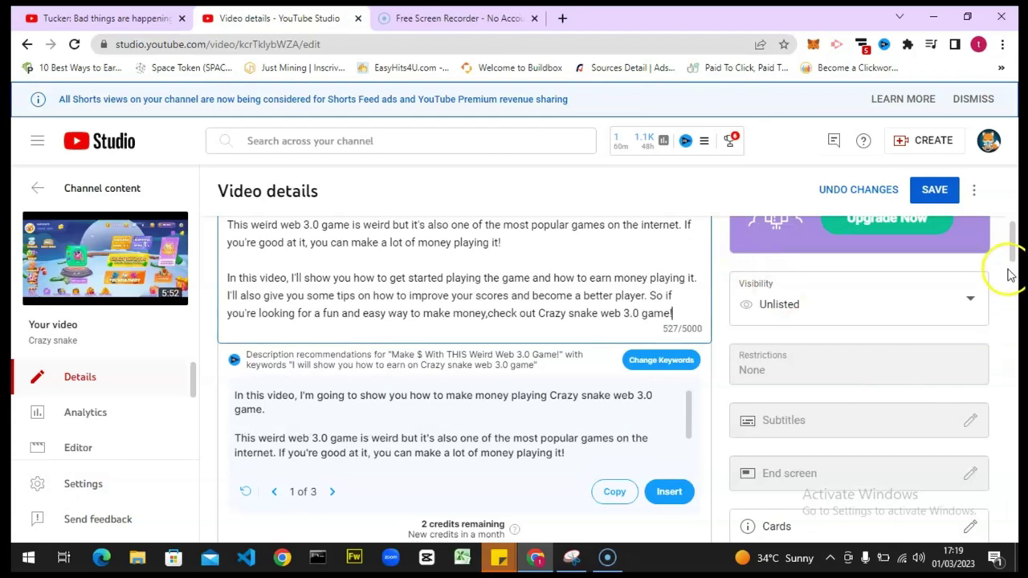
# Add the hashtag #crypto below the description text, separated by a blank line.
pyautogui.moveTo(1008, 254); pyautogui.dragTo(1013, 239)
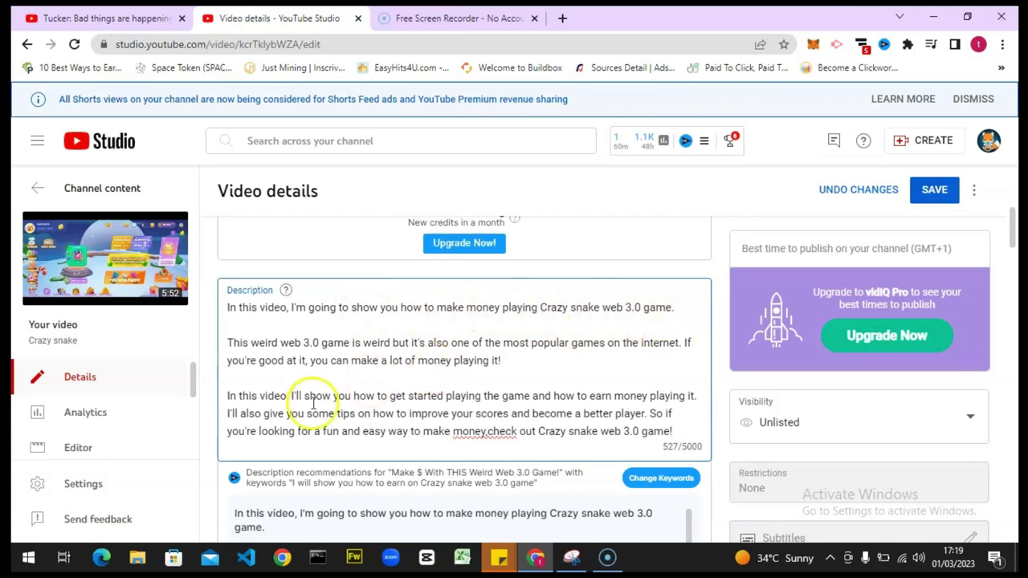
pyautogui.press('Return')
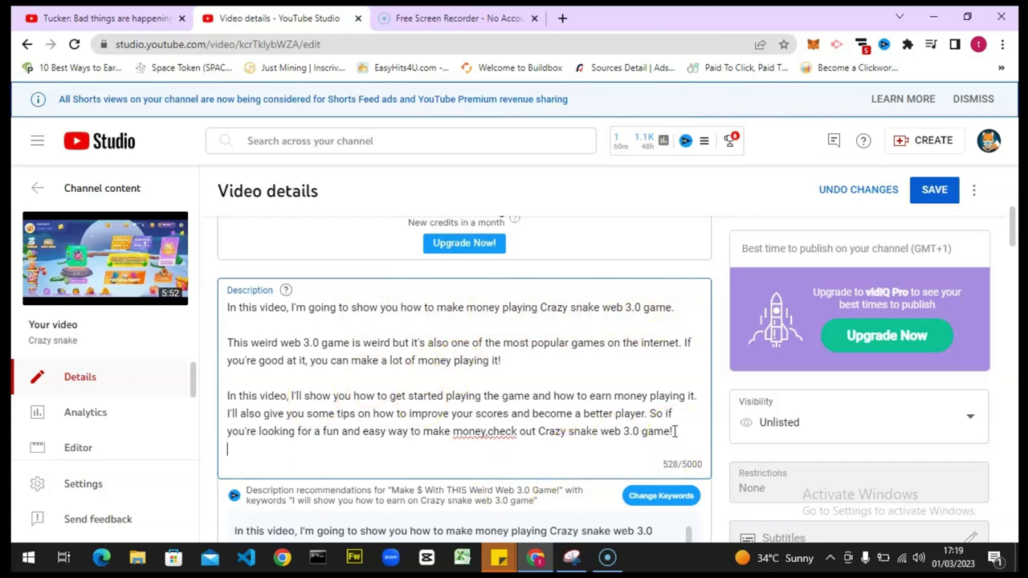
pyautogui.press('Return')
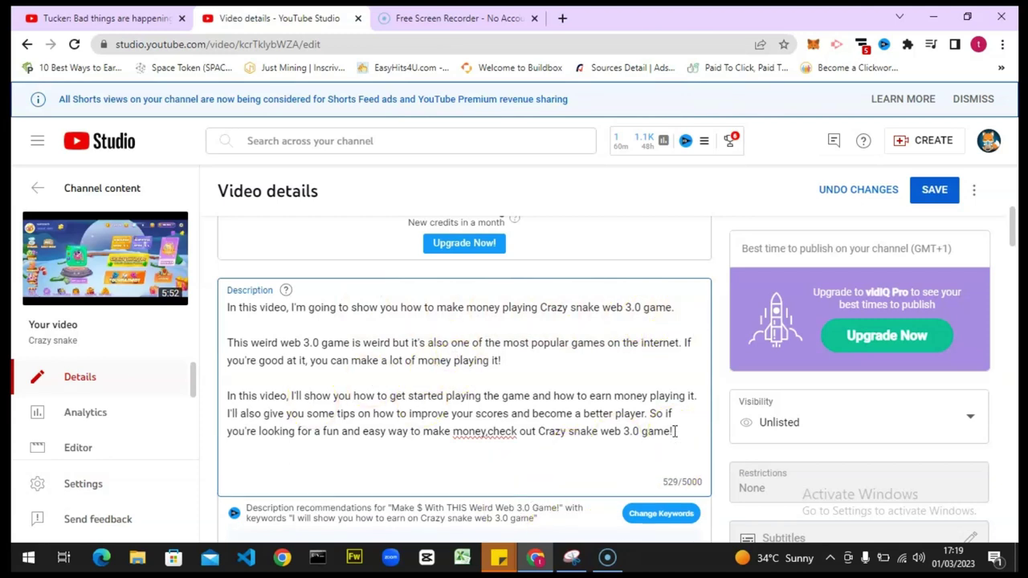
pyautogui.write('#')
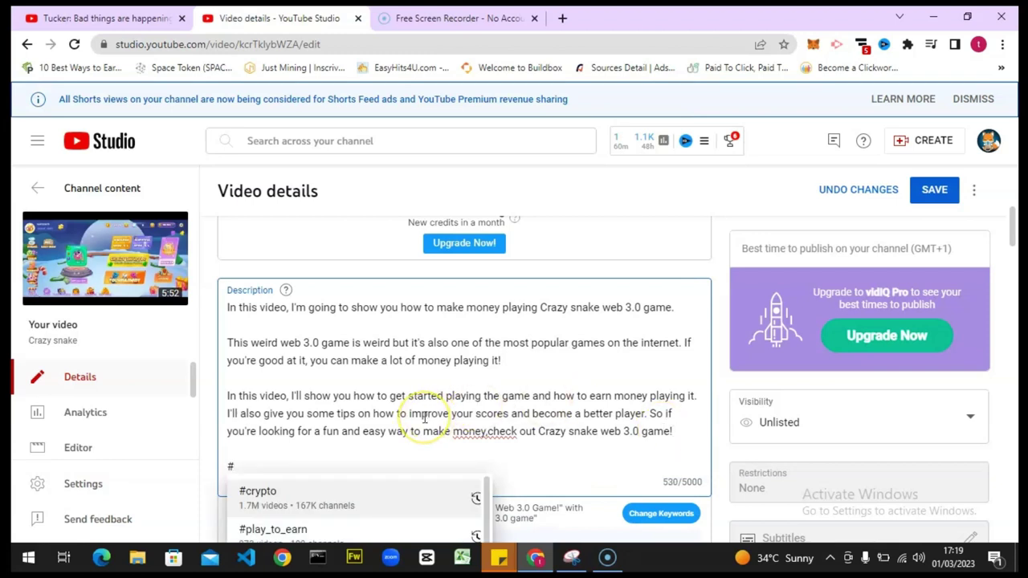
pyautogui.write('crypto ')
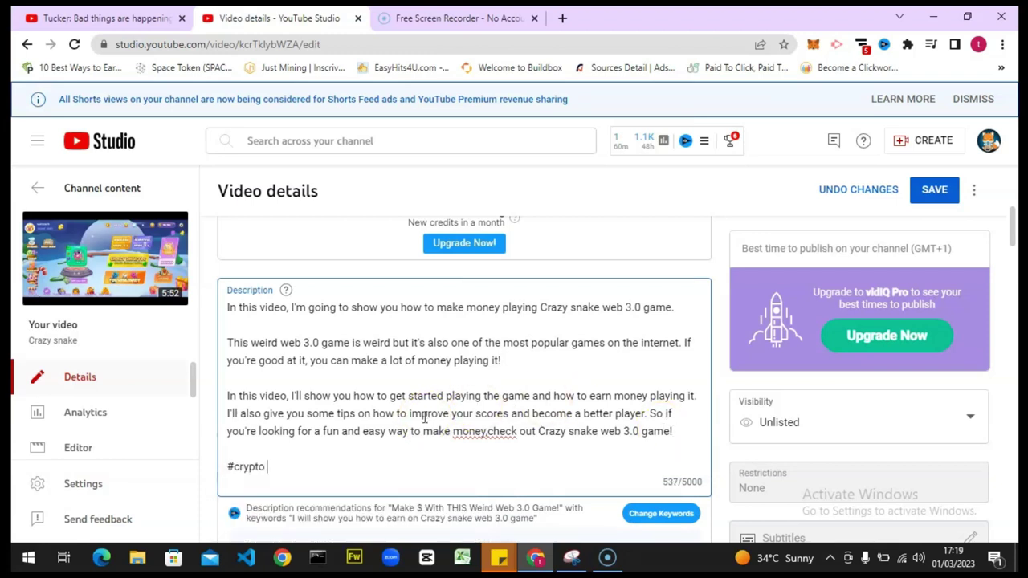
# Add the hashtag #crazy_Snake_web3.0 after #crypto at the end of the description.
pyautogui.write('#cr')
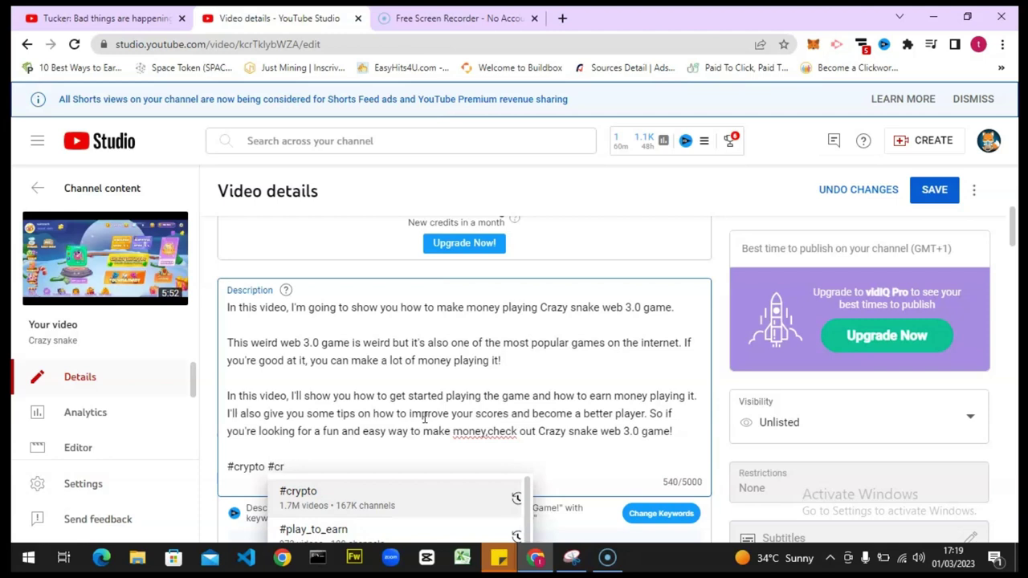
pyautogui.write('azy_')
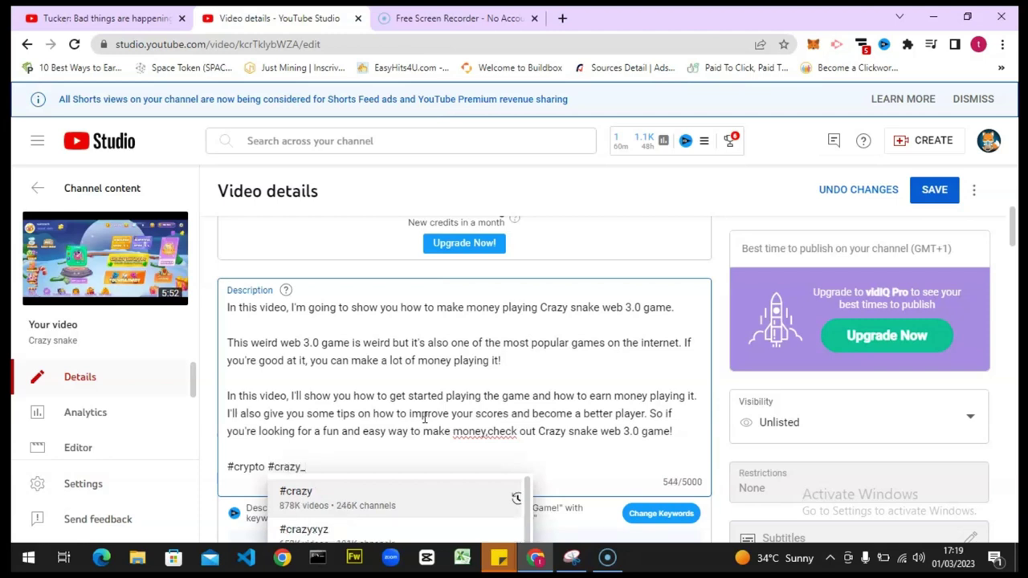
pyautogui.write('Snake')
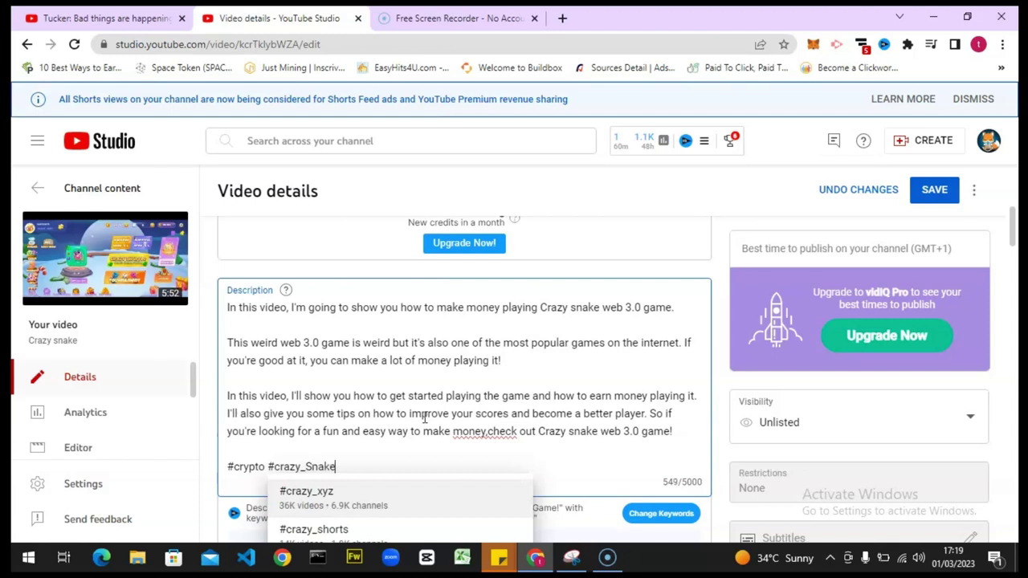
pyautogui.write('_web3.0')
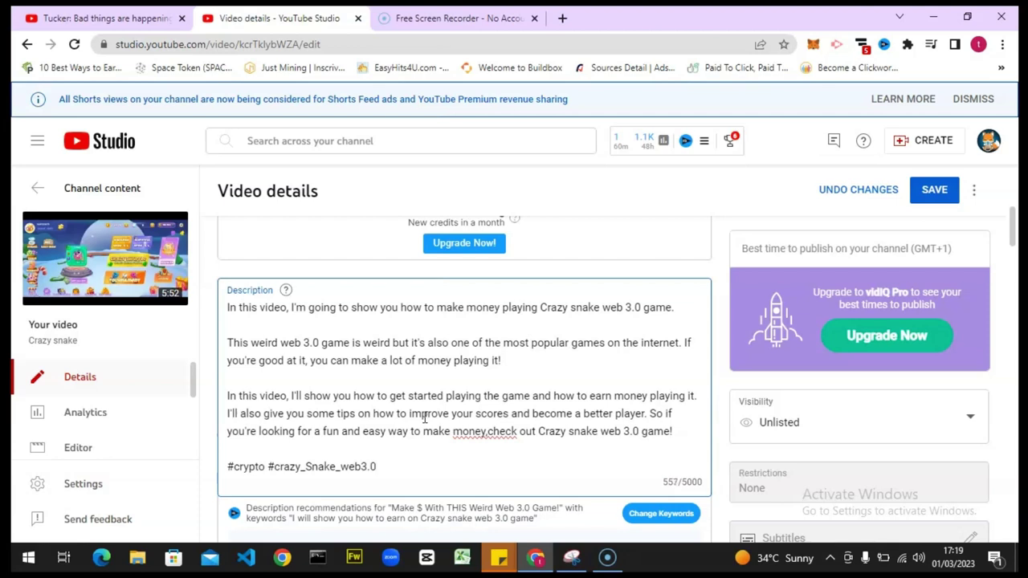
# Append the suggested hashtags #earn_free_crypto and #play_to_earn to the hashtag line of the description.
pyautogui.write('#')
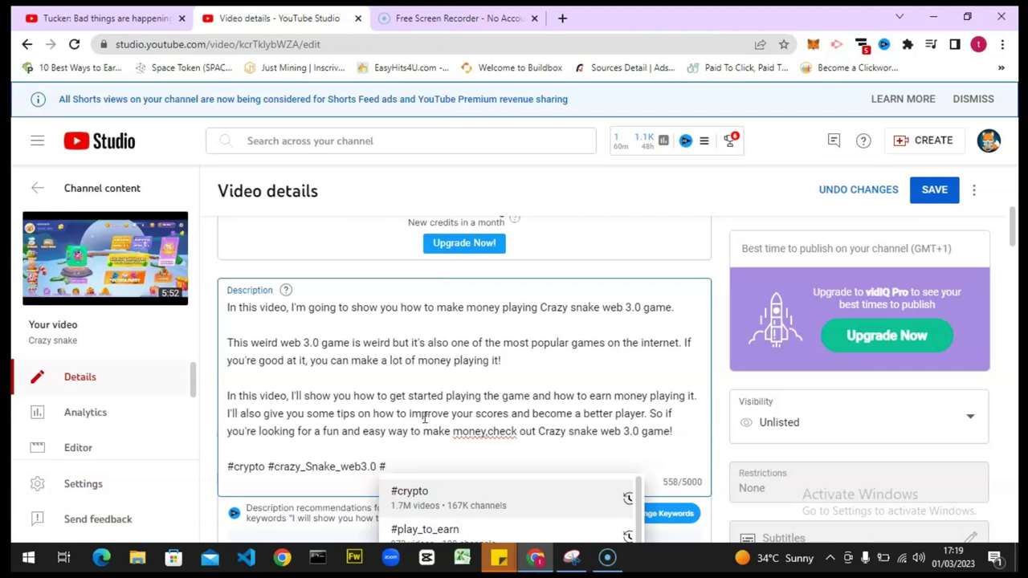
pyautogui.write('earn')
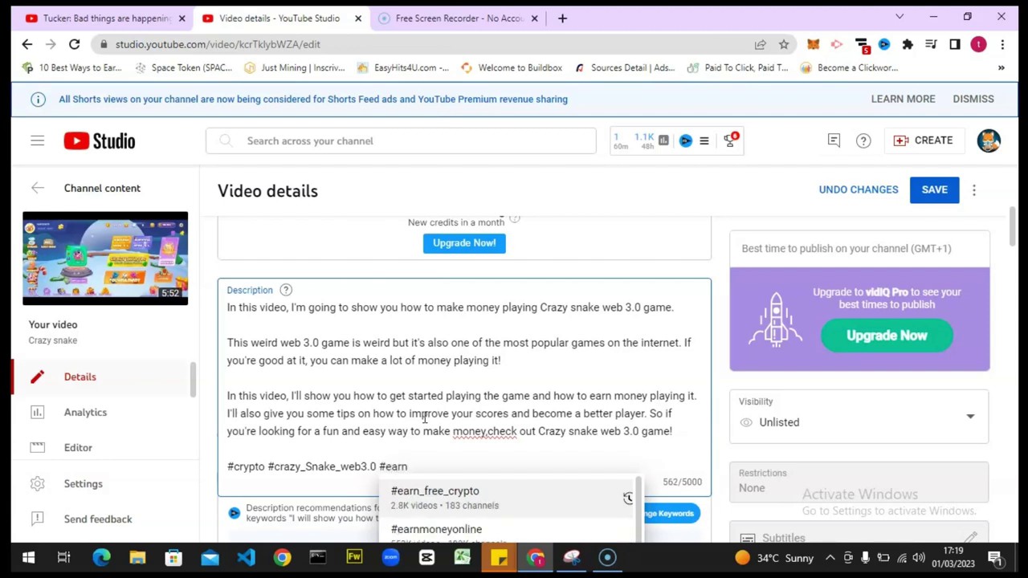
pyautogui.press('Return')
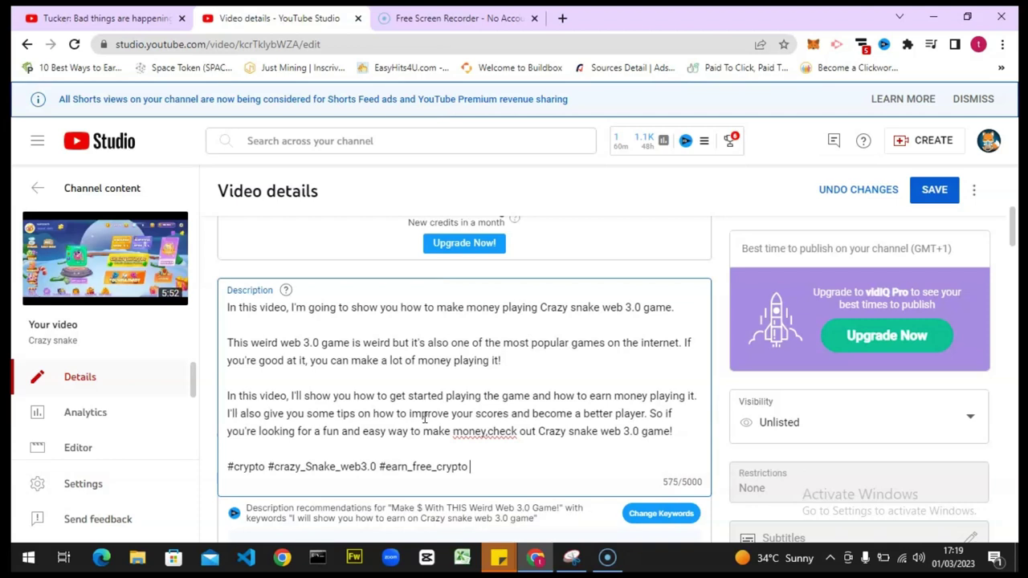
pyautogui.write('#play')
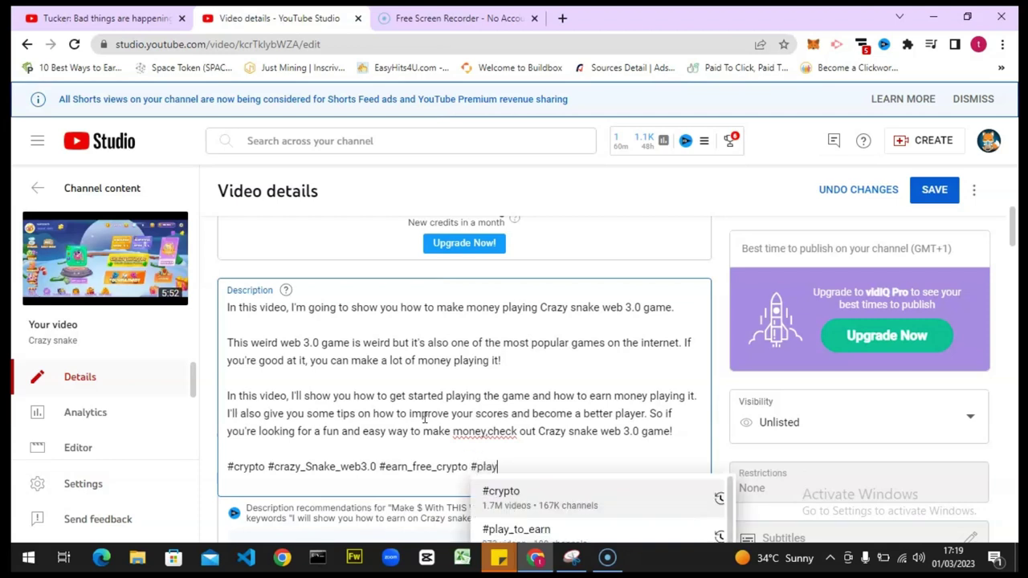
pyautogui.write('_')
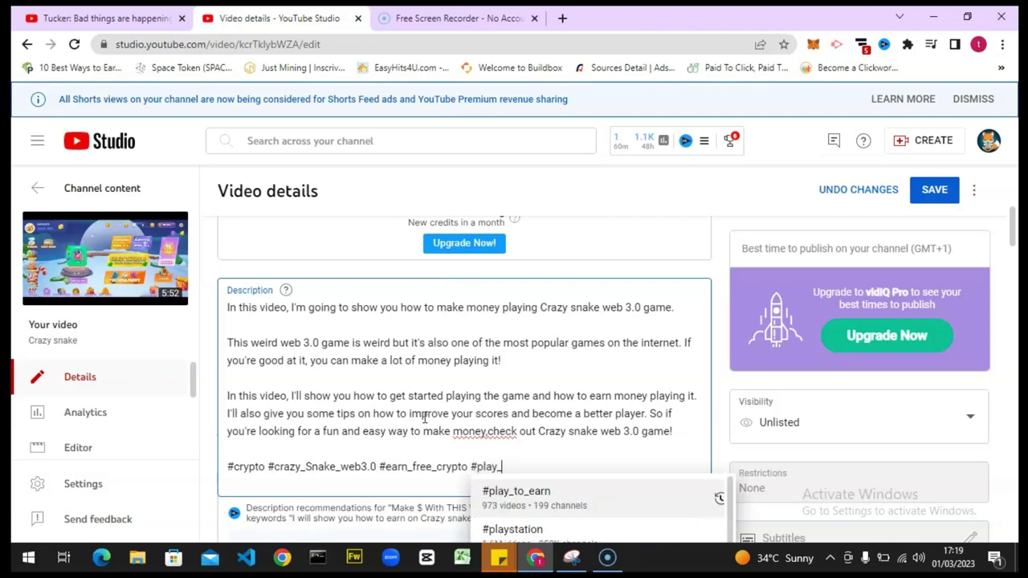
pyautogui.write('to_')
pyautogui.press('Return')
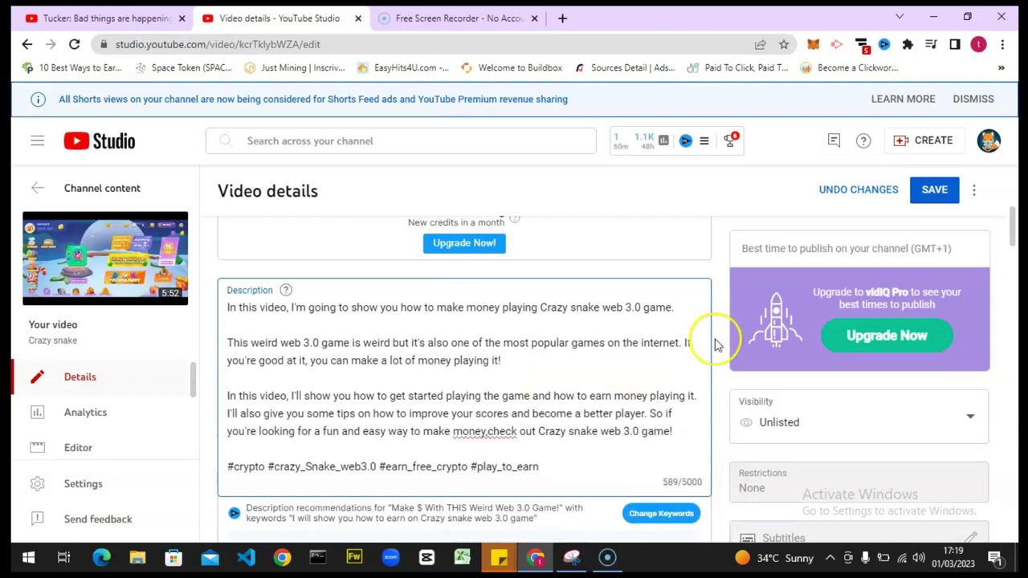
# Add the video to the "Crypto Play to Earn" playlist.
pyautogui.moveTo(1010, 218); pyautogui.dragTo(1012, 276)
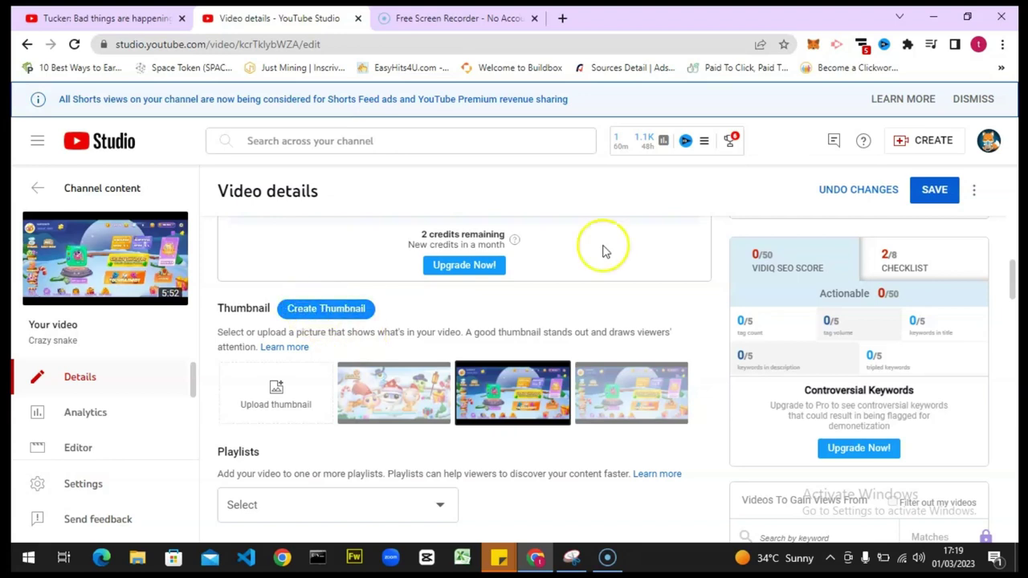
pyautogui.scroll(-1, 1015, 280)
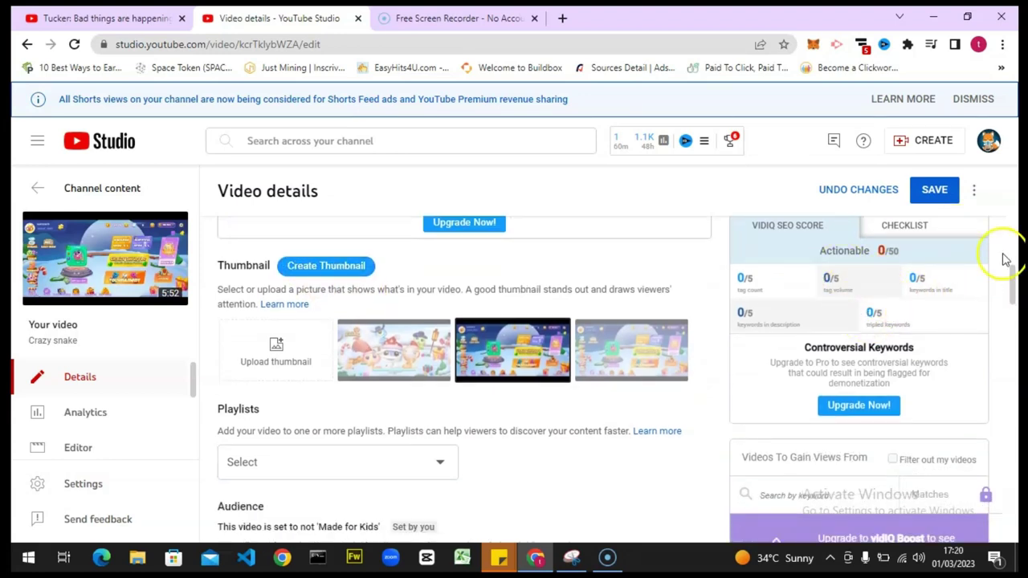
pyautogui.scroll(3, 1017, 275)
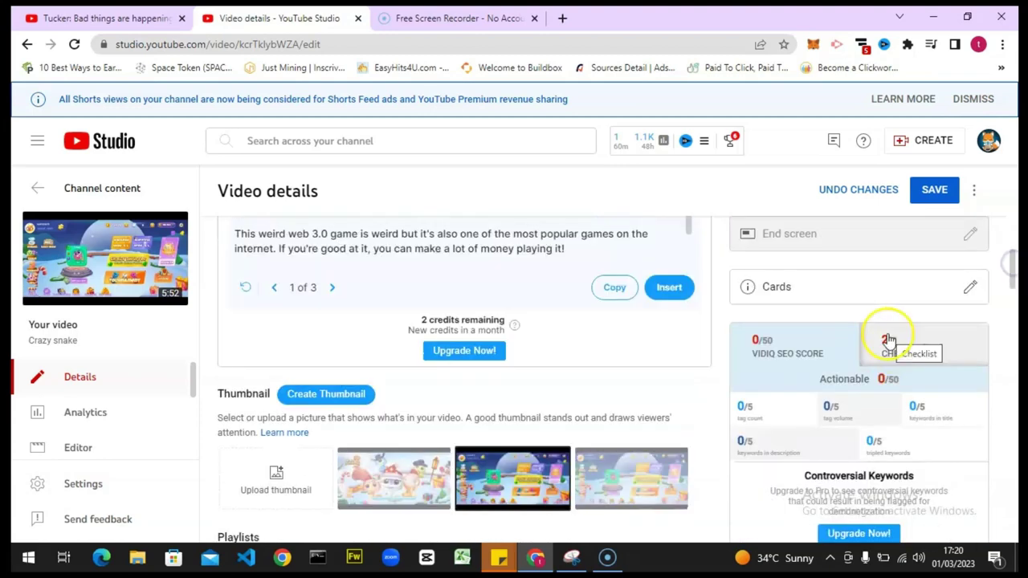
pyautogui.moveTo(1012, 265); pyautogui.dragTo(1017, 285)
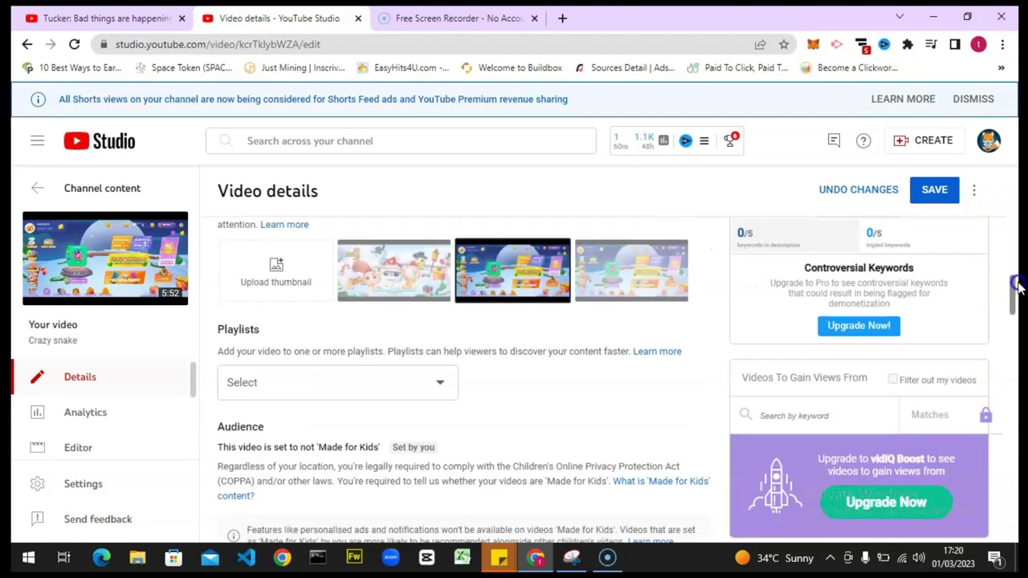
pyautogui.click(258, 386)
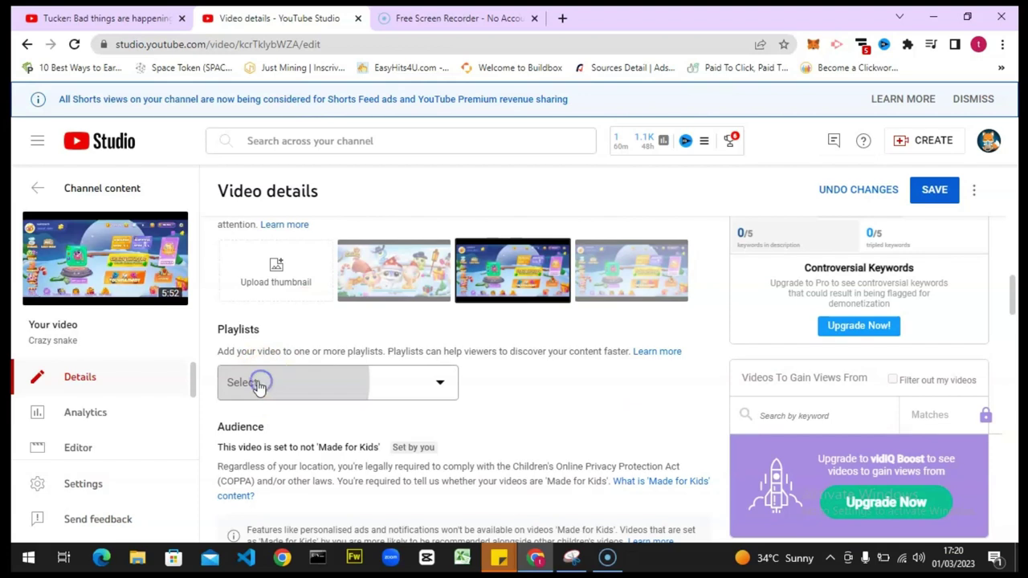
pyautogui.click(249, 238)
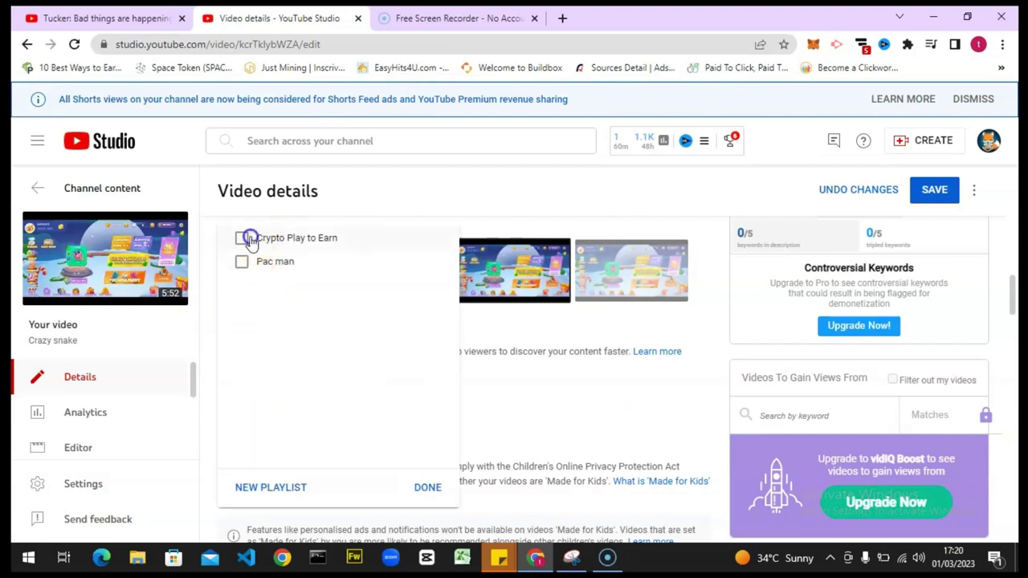
pyautogui.click(427, 489)
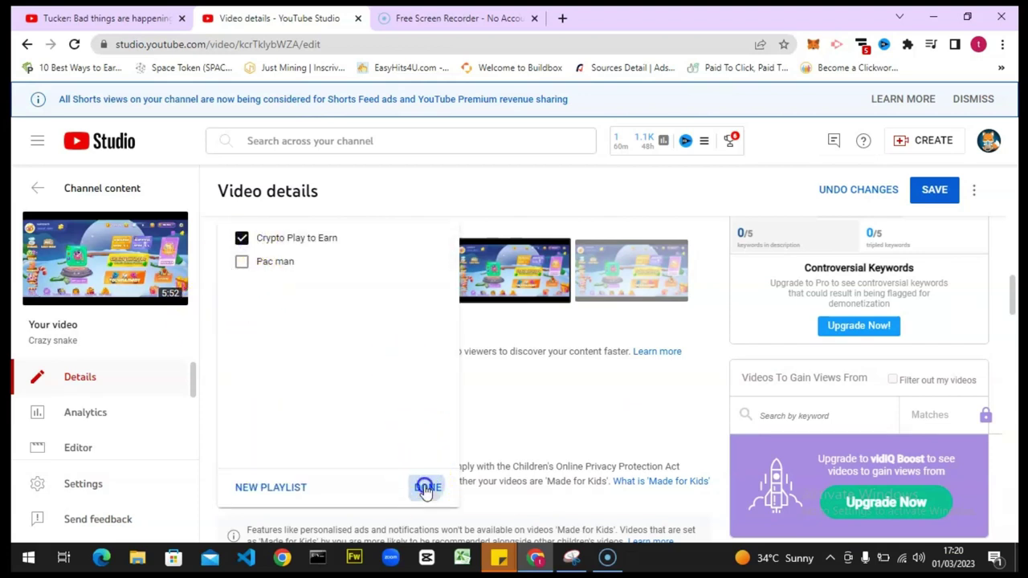
# Collapse the additional video settings below the age restriction section.
pyautogui.click(1016, 321)
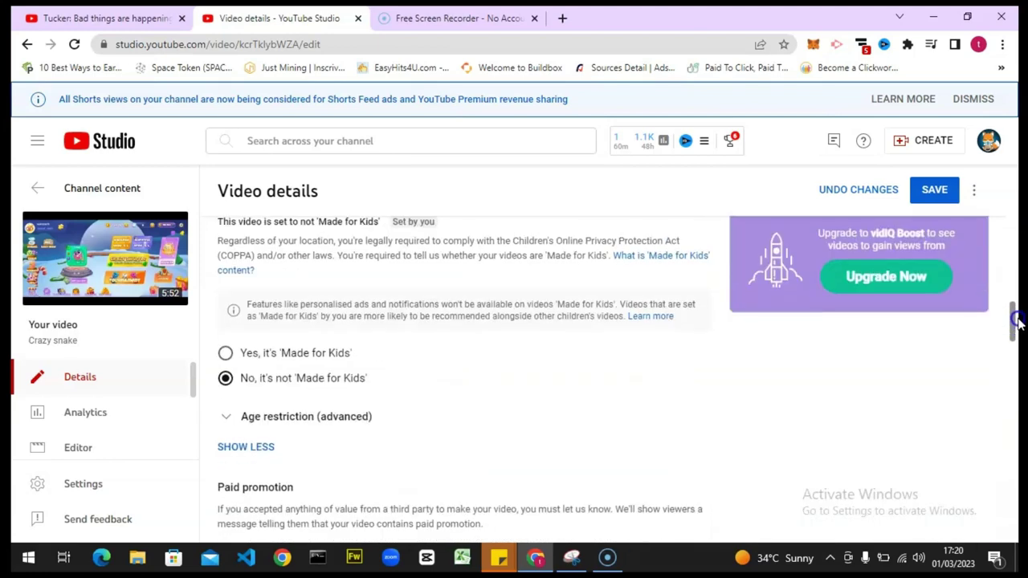
pyautogui.scroll(-1, 1014, 326)
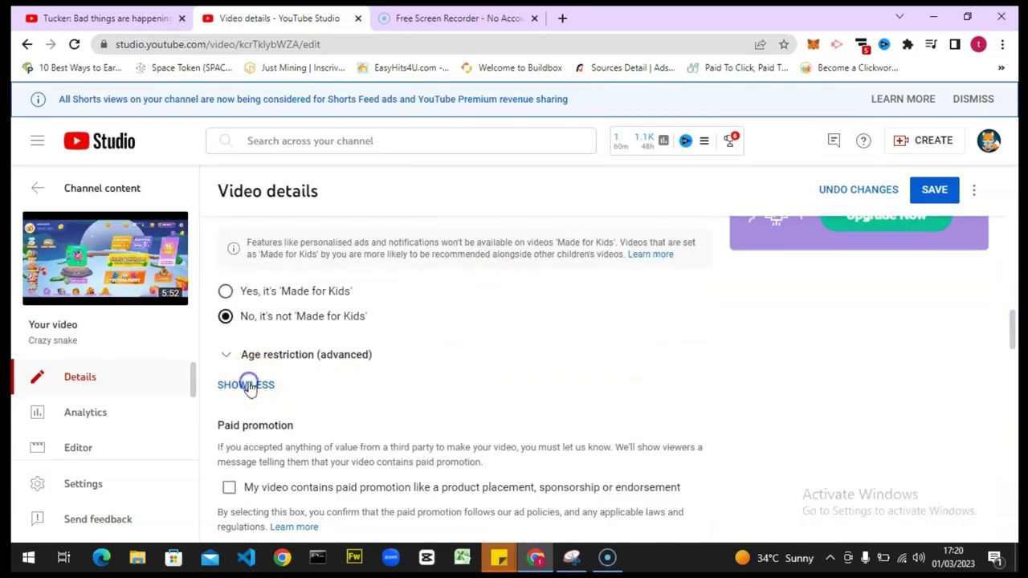
pyautogui.click(249, 387)
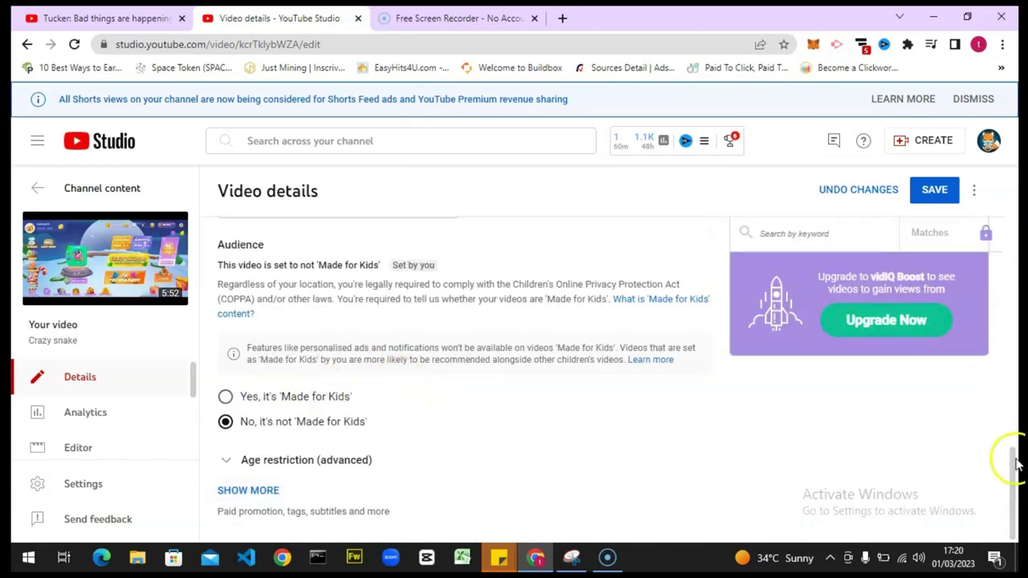
# Copy the full video title "Make $$ With THIS Weird Web 3.0 Game!".
pyautogui.moveTo(1017, 445); pyautogui.dragTo(1017, 171)
pyautogui.click(440, 249)
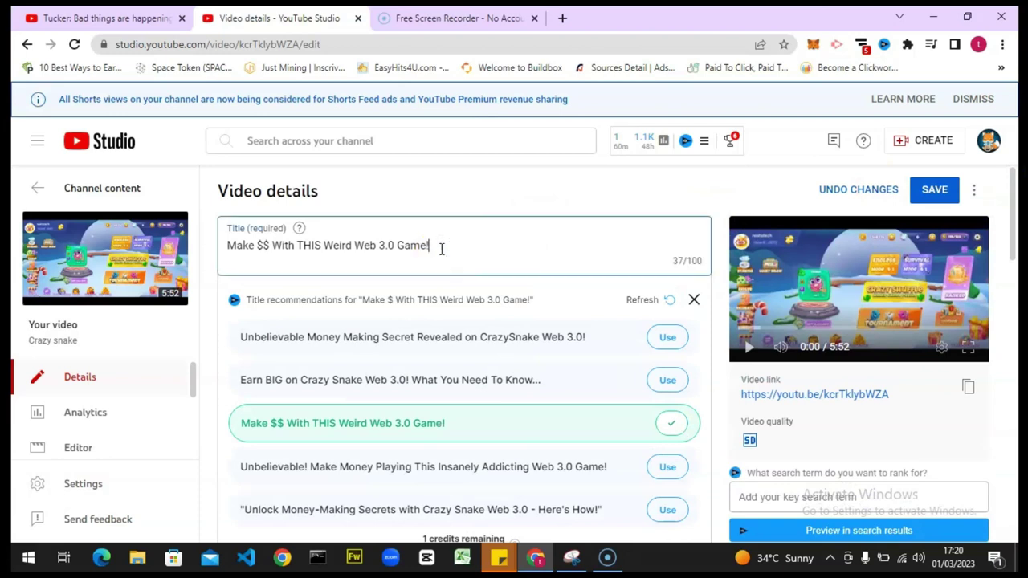
pyautogui.hotkey('ctrl', 'a')
pyautogui.hotkey('ctrl', 'c')
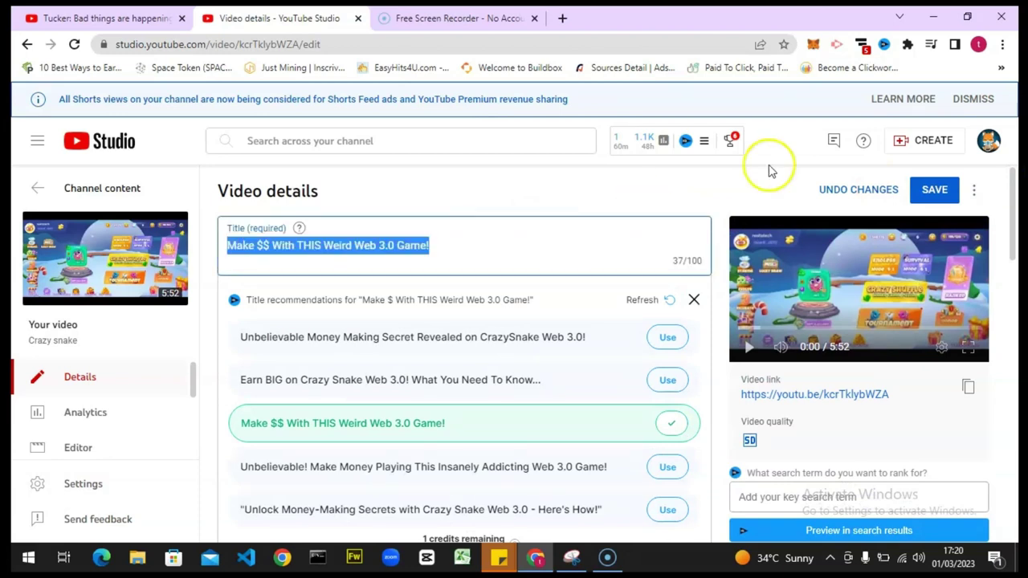
# Expand the additional video settings and paste the copied title as the first tag.
pyautogui.moveTo(1019, 177); pyautogui.dragTo(1019, 497)
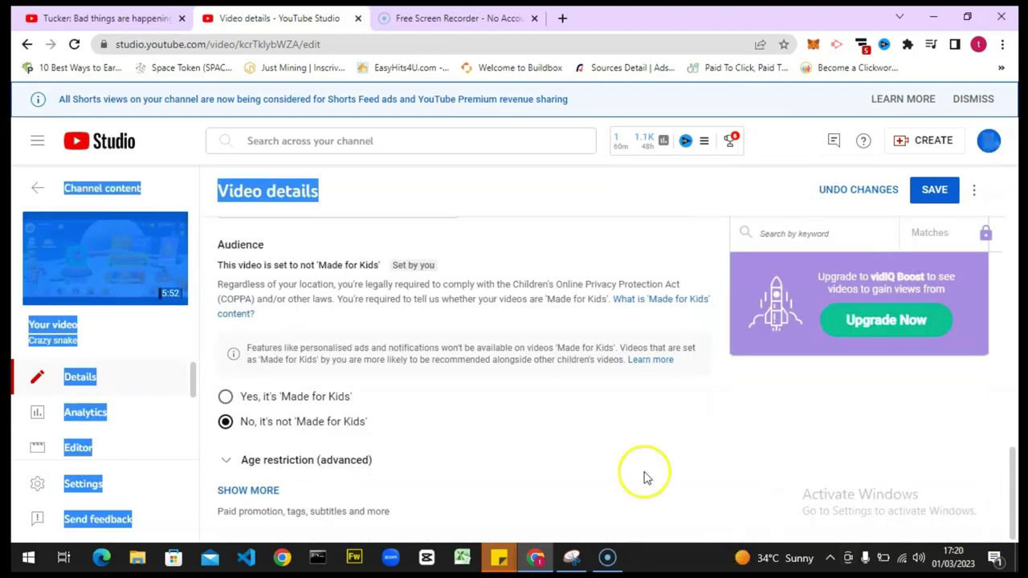
pyautogui.click(241, 492)
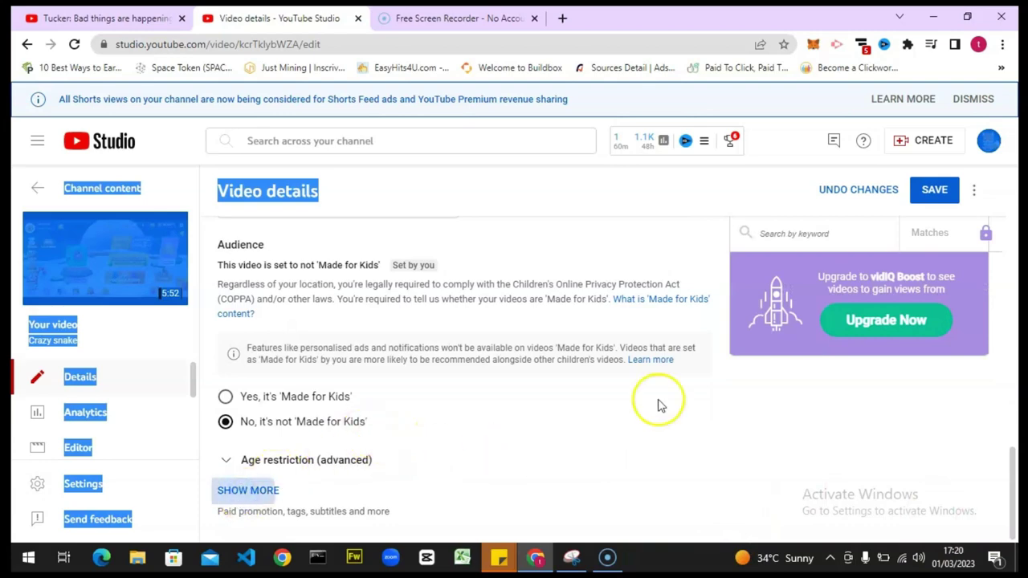
pyautogui.moveTo(1016, 314); pyautogui.dragTo(1015, 401)
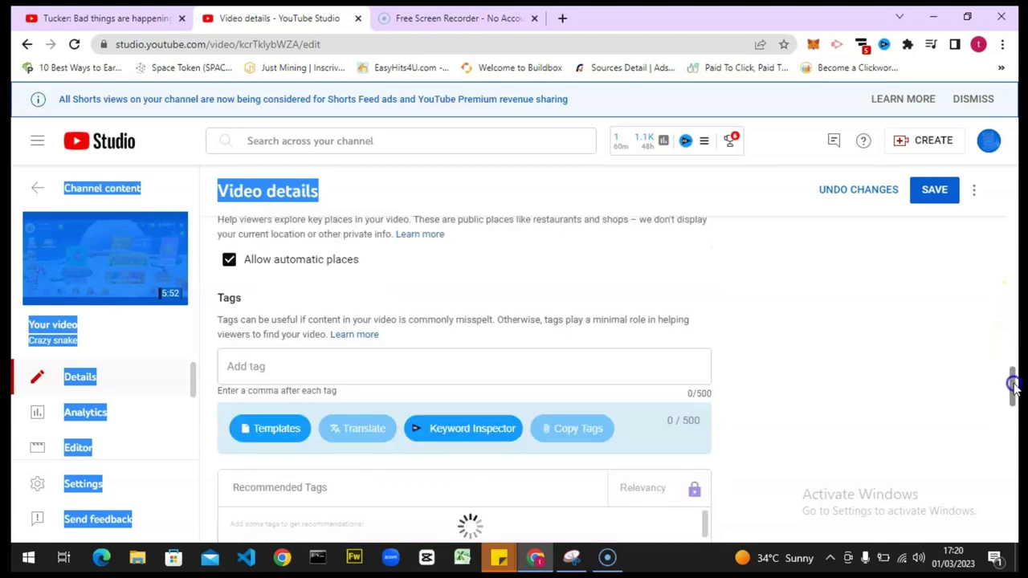
pyautogui.click(528, 358)
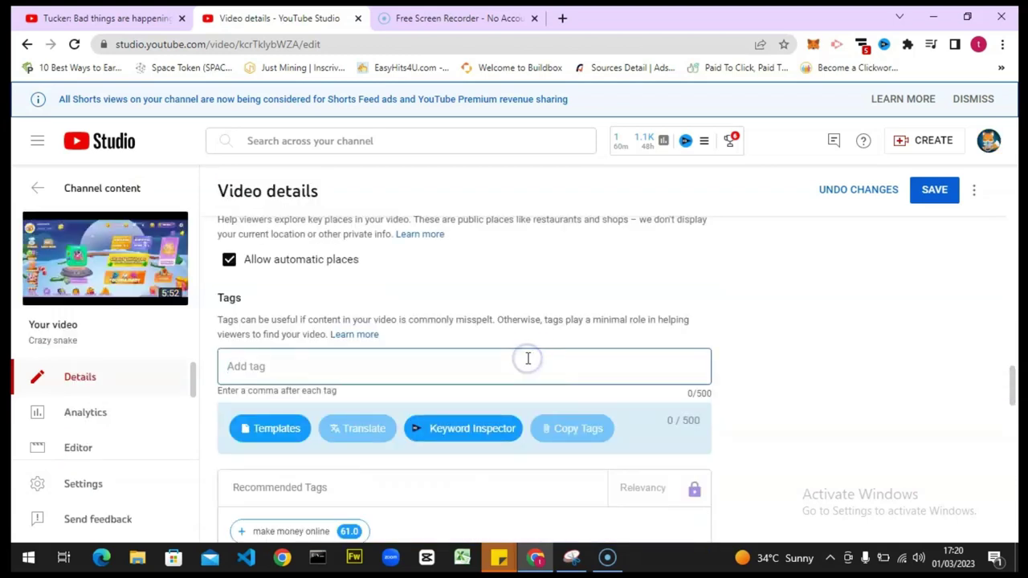
pyautogui.hotkey('ctrl', 'v')
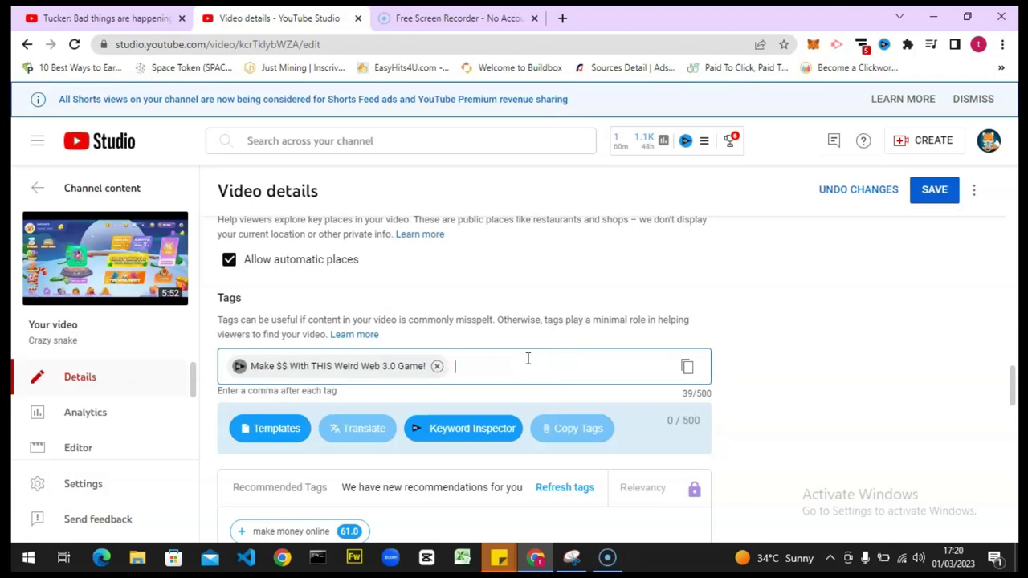
# Add the tag "crazy snake web3.0 game" to the video.
pyautogui.write('cre')
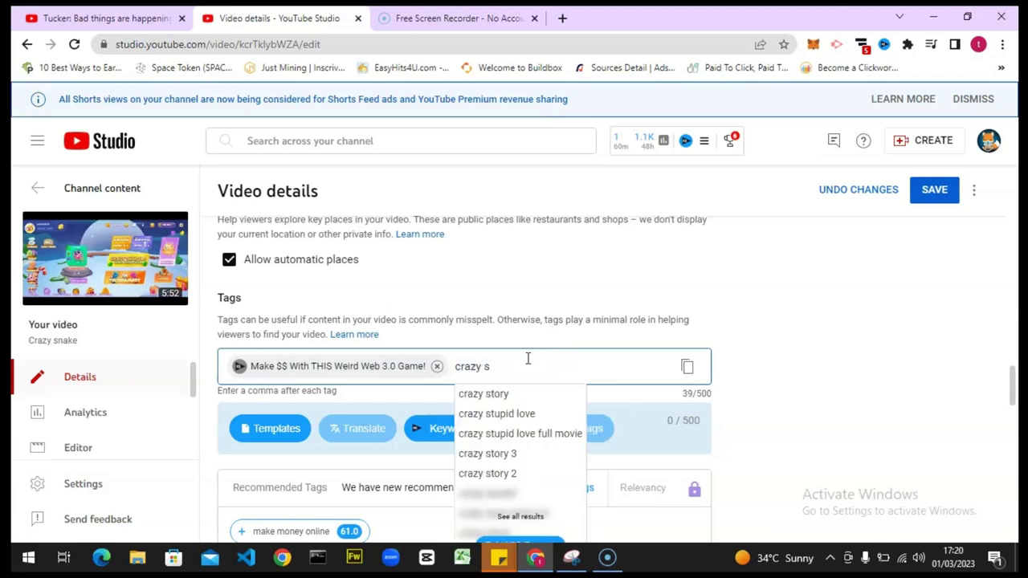
pyautogui.write('eb')
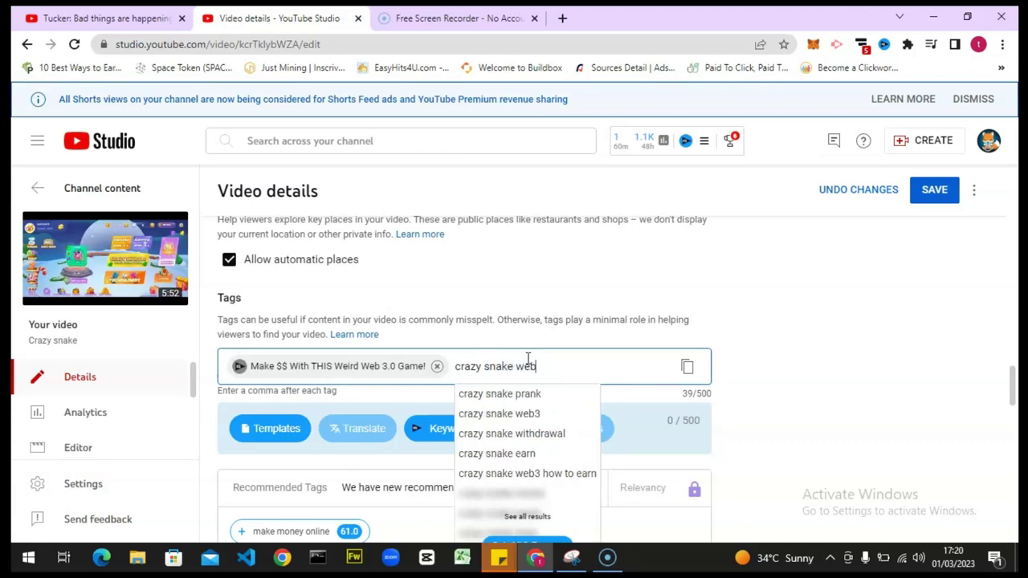
pyautogui.write('3.0 game')
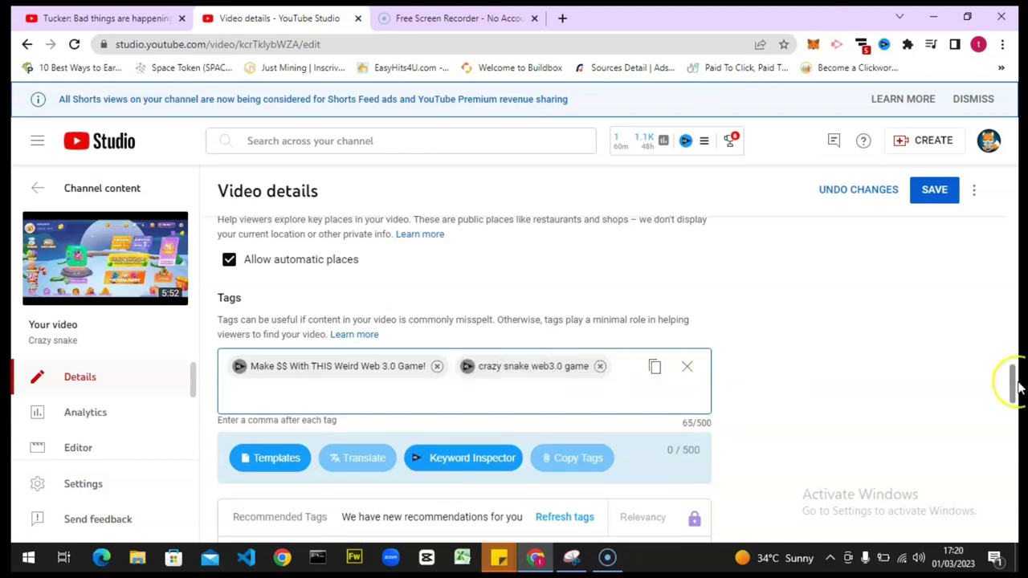
# Add the recommended tag "make money online" and refresh the tag recommendations.
pyautogui.moveTo(1016, 388); pyautogui.dragTo(1016, 409)
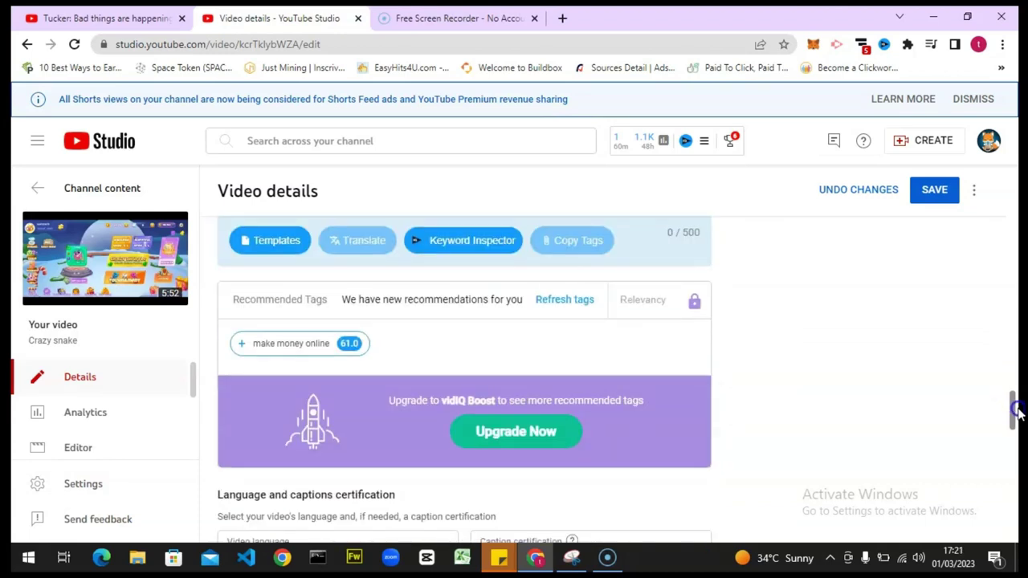
pyautogui.click(238, 356)
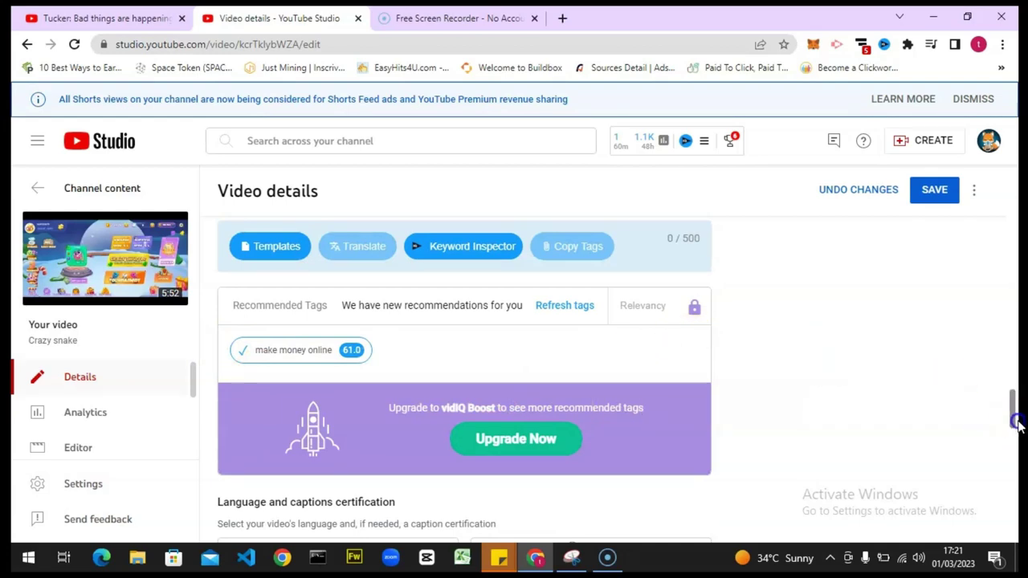
pyautogui.moveTo(1016, 425)
pyautogui.mouseDown()
pyautogui.moveTo(1017, 498)
pyautogui.moveTo(1014, 407)
pyautogui.mouseUp()
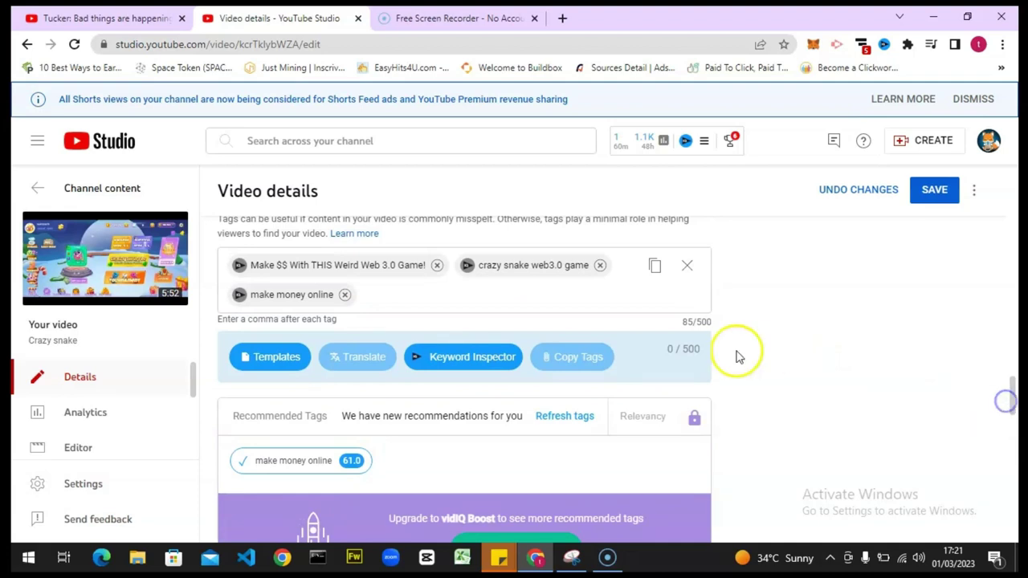
pyautogui.click(572, 419)
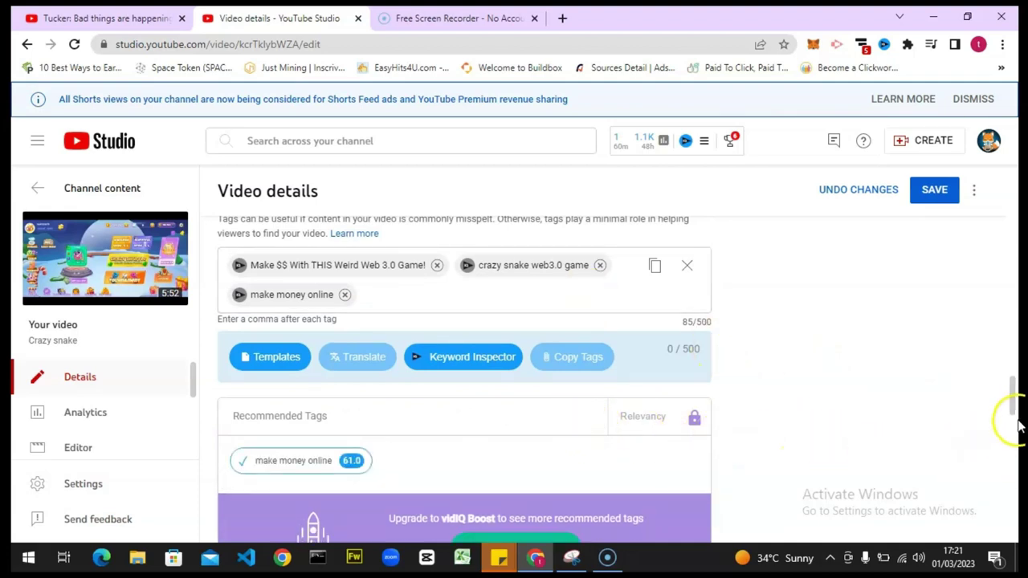
pyautogui.scroll(1, 1012, 401)
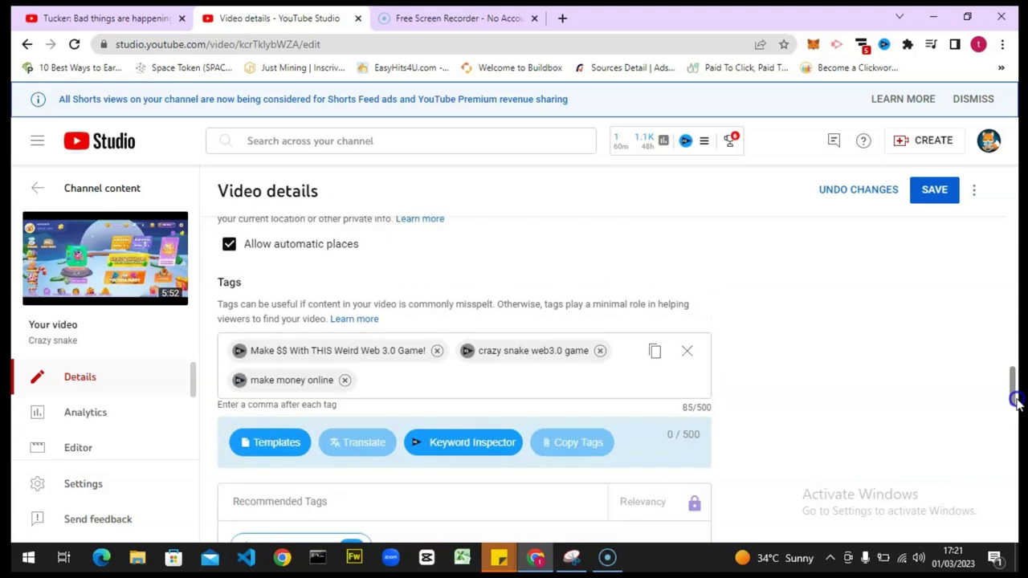
# Add the tags "play to earn" and "crypto free games" to the video.
pyautogui.click(440, 395)
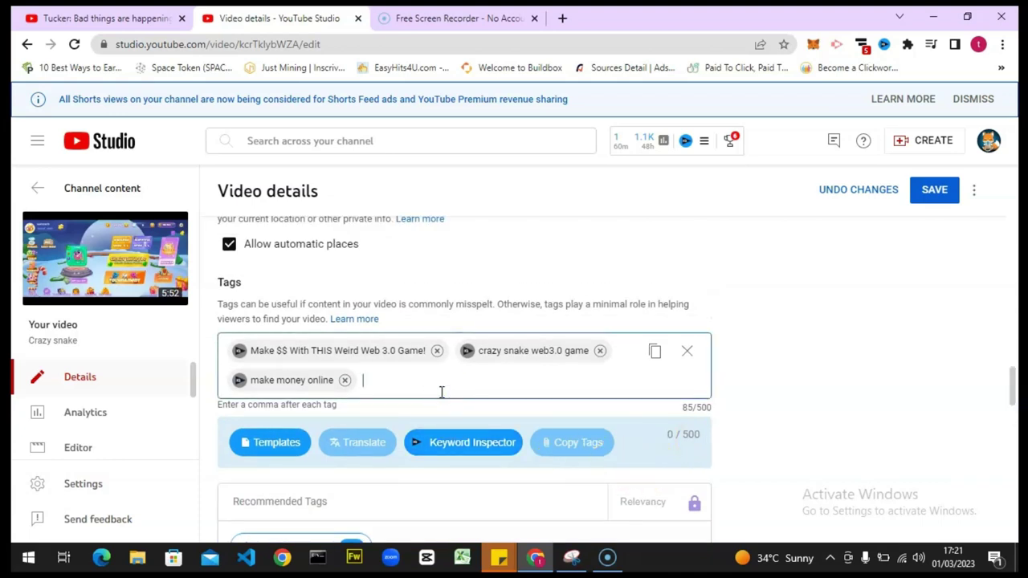
pyautogui.write('play to')
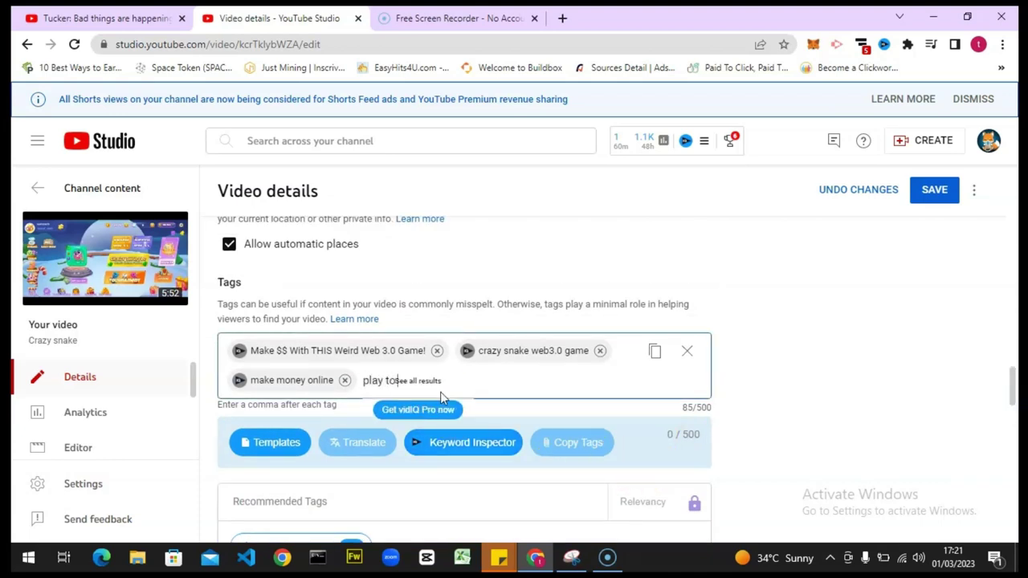
pyautogui.write(' earn')
pyautogui.press(',')
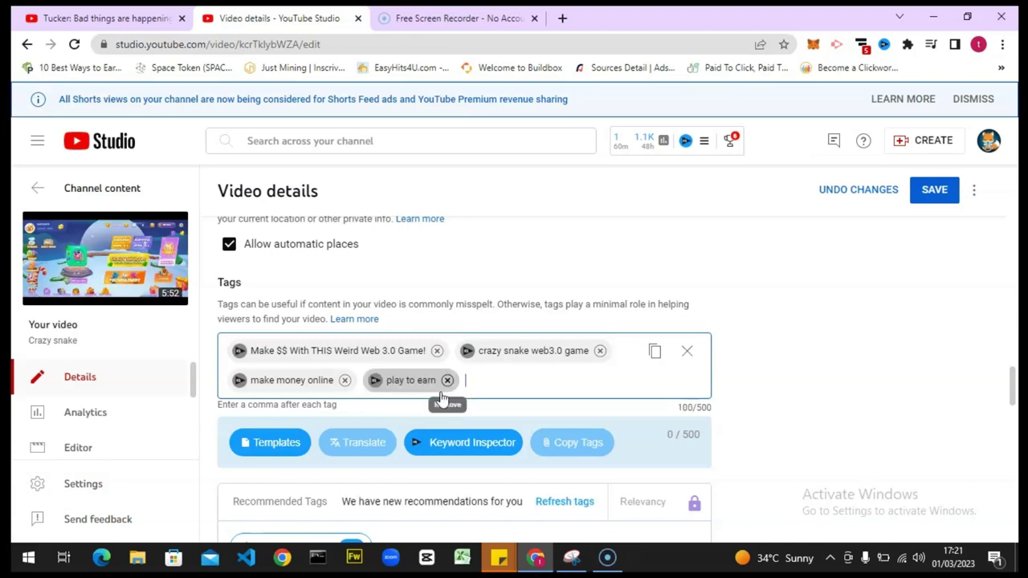
pyautogui.write('cryp')
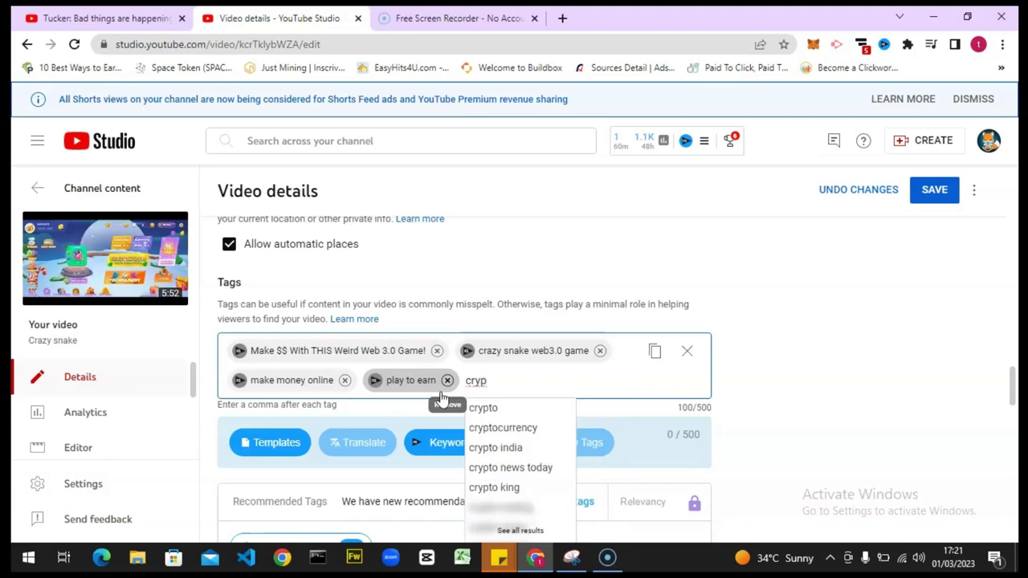
pyautogui.write('to free games')
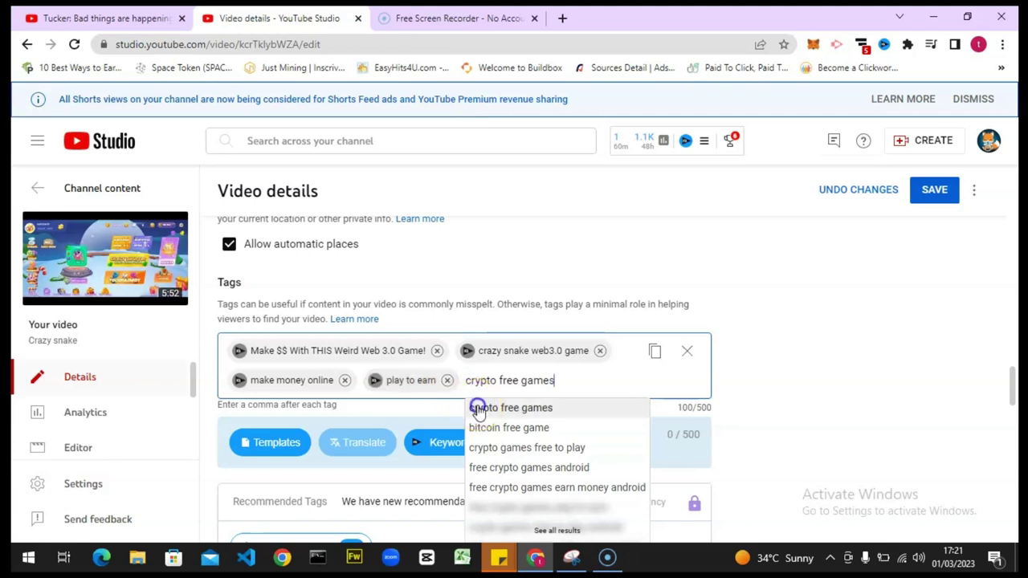
pyautogui.click(477, 409)
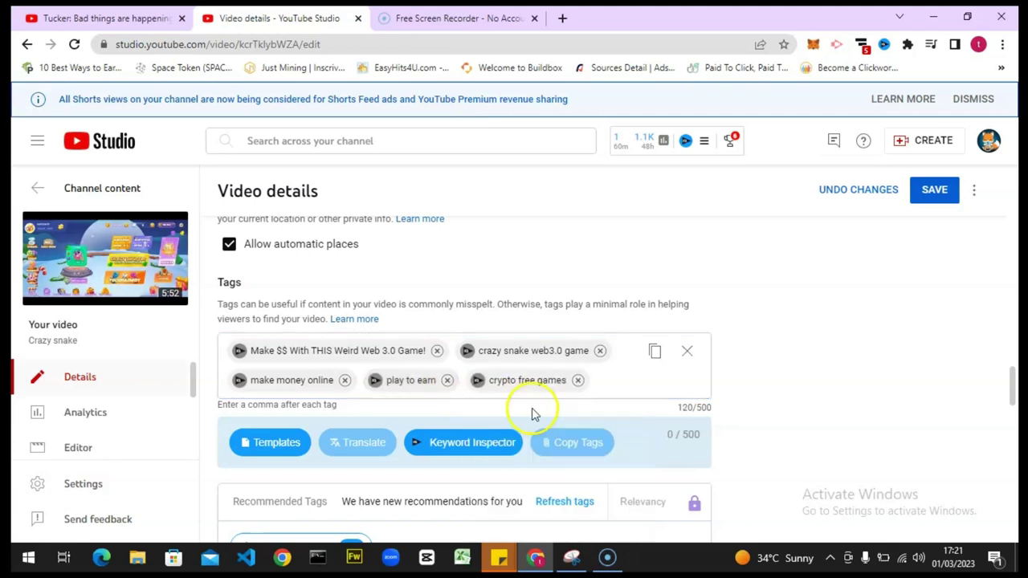
# Look up tag suggestions for "crazy snake web" and add the suggested tag "crazy snake web3 how to earn".
pyautogui.click(610, 385)
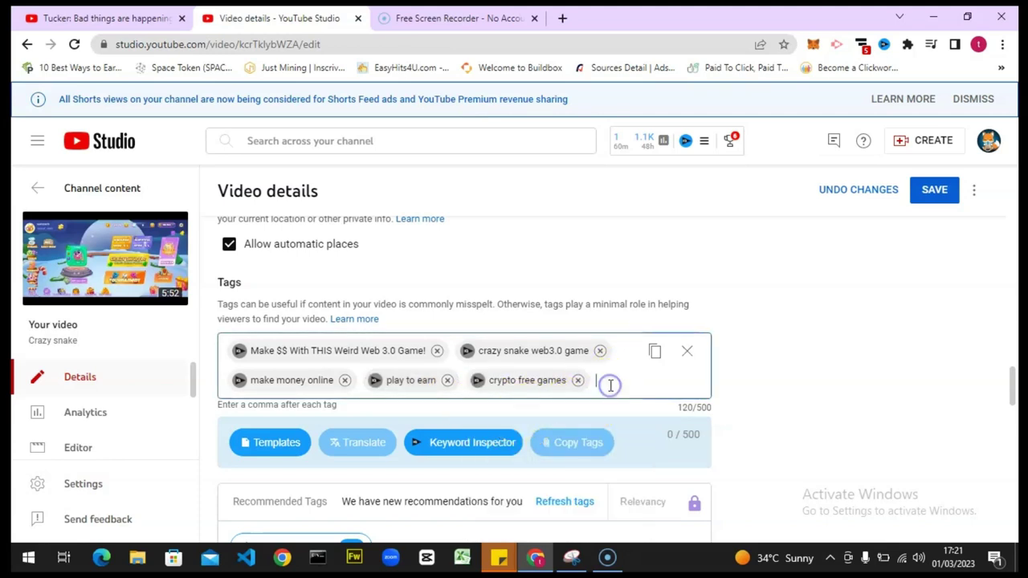
pyautogui.write('crazy')
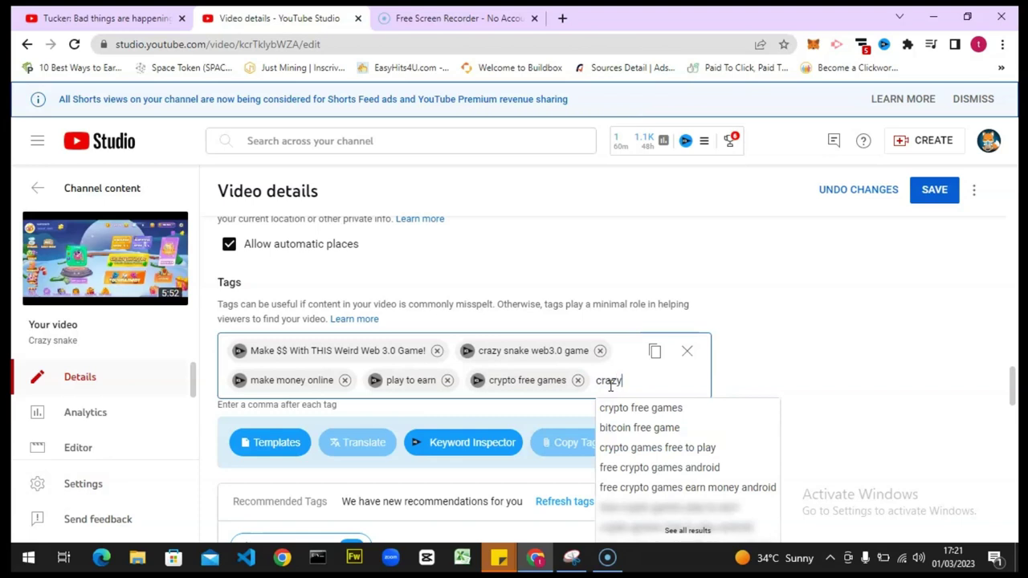
pyautogui.write(' s')
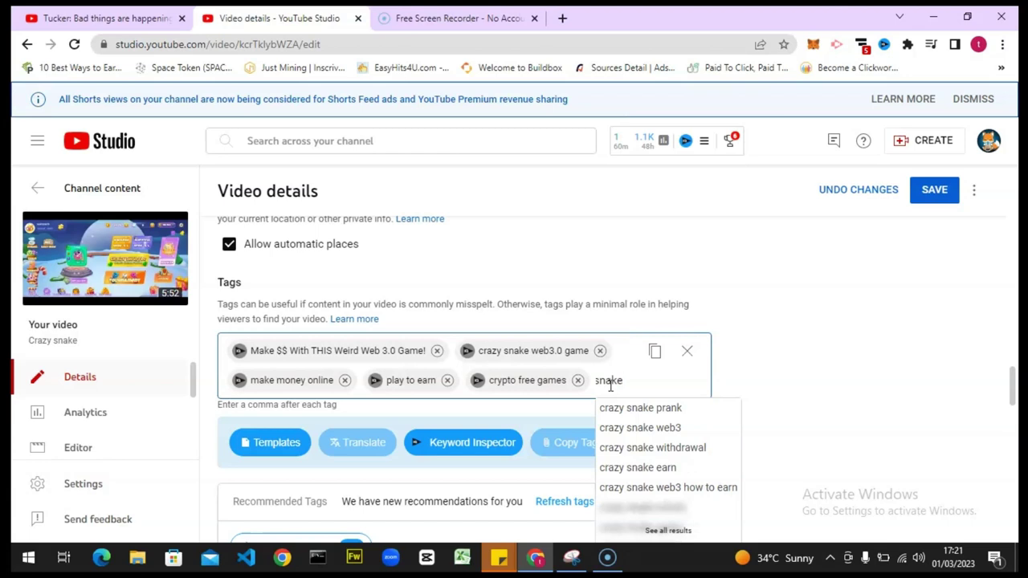
pyautogui.write('nake web')
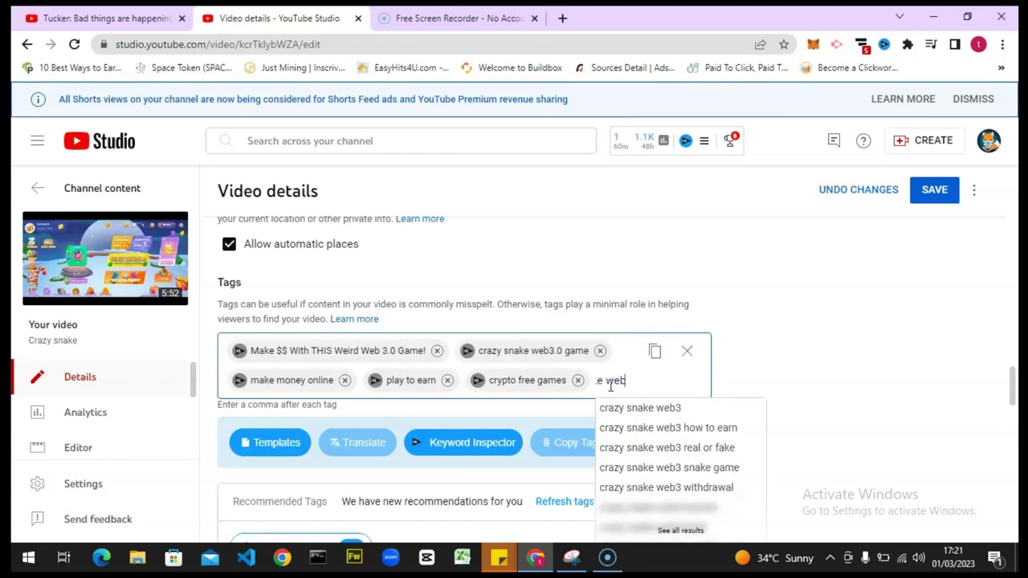
pyautogui.click(652, 433)
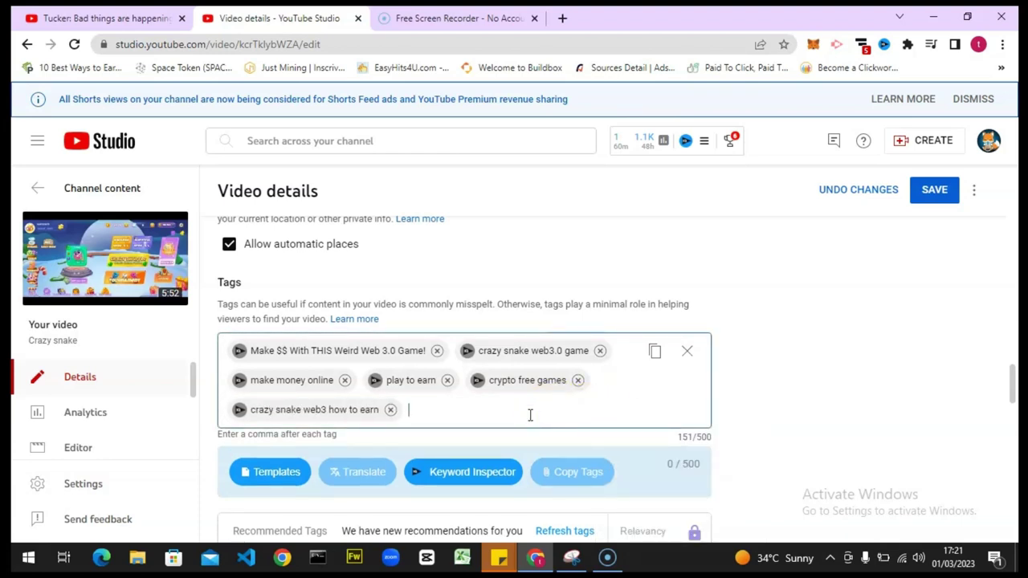
# Add the suggested tag "free to play crypto games" to the video.
pyautogui.write('f')
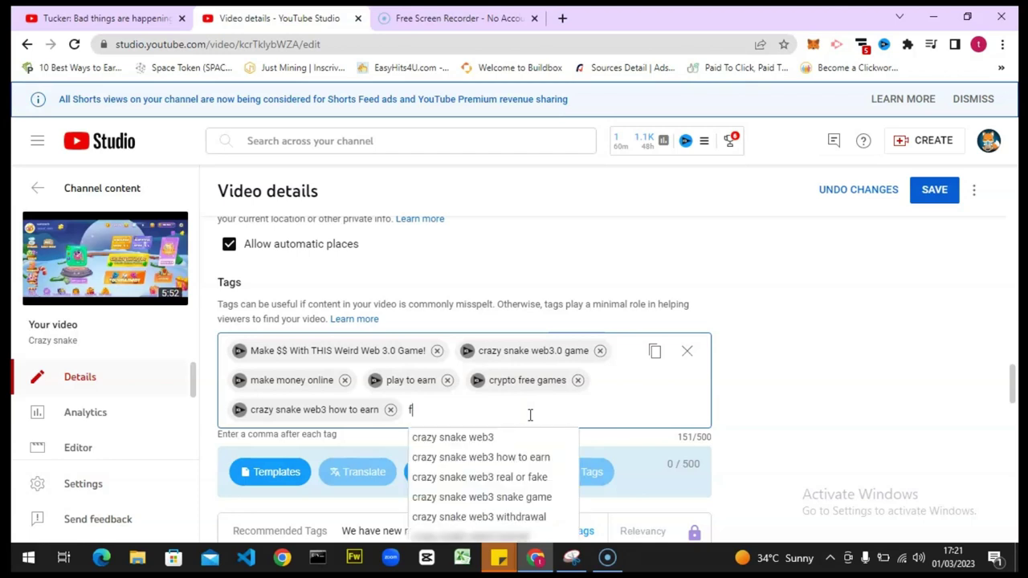
pyautogui.write('ree to p')
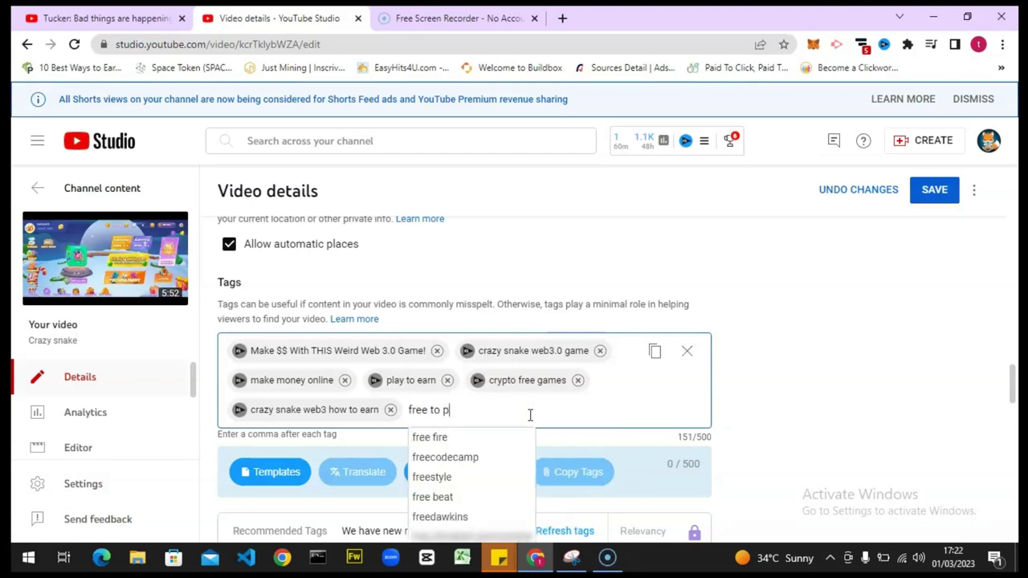
pyautogui.write('lay c')
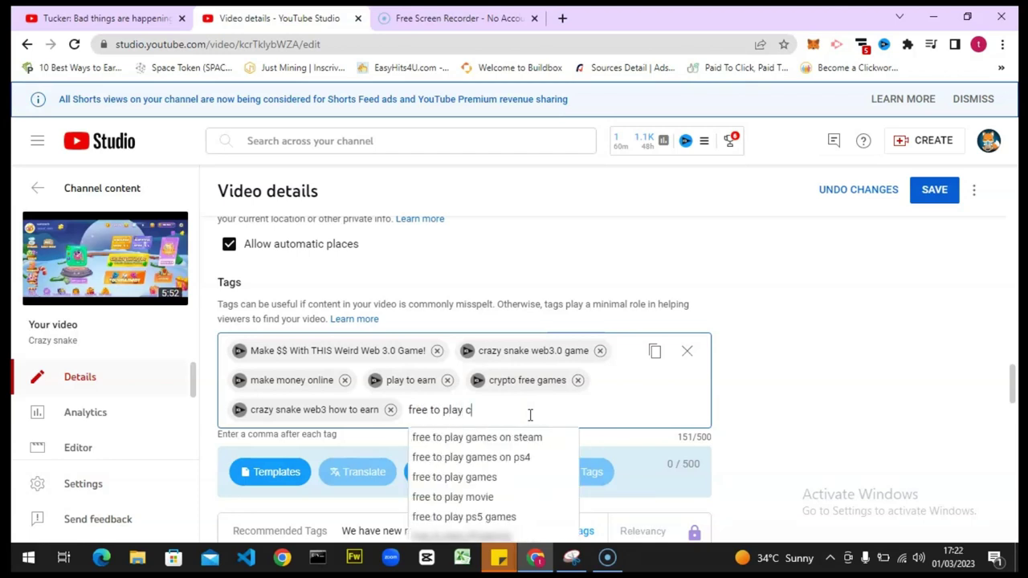
pyautogui.write('y')
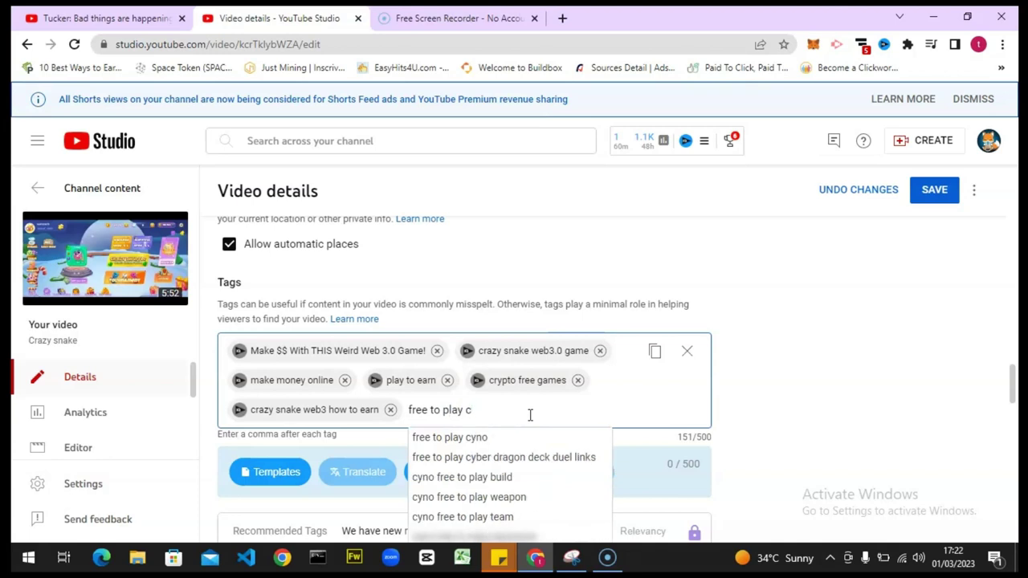
pyautogui.write('rypto game')
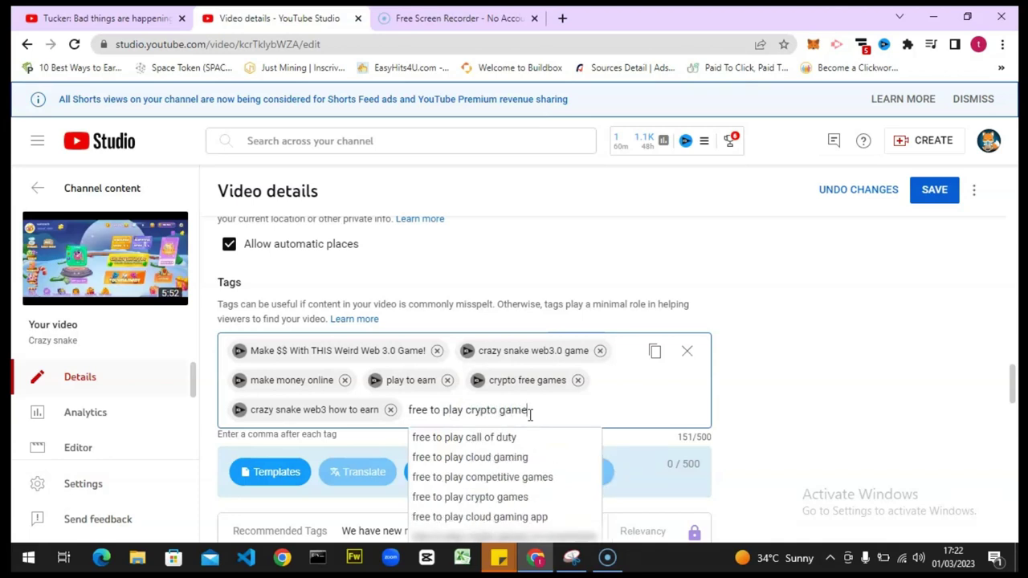
pyautogui.write('s')
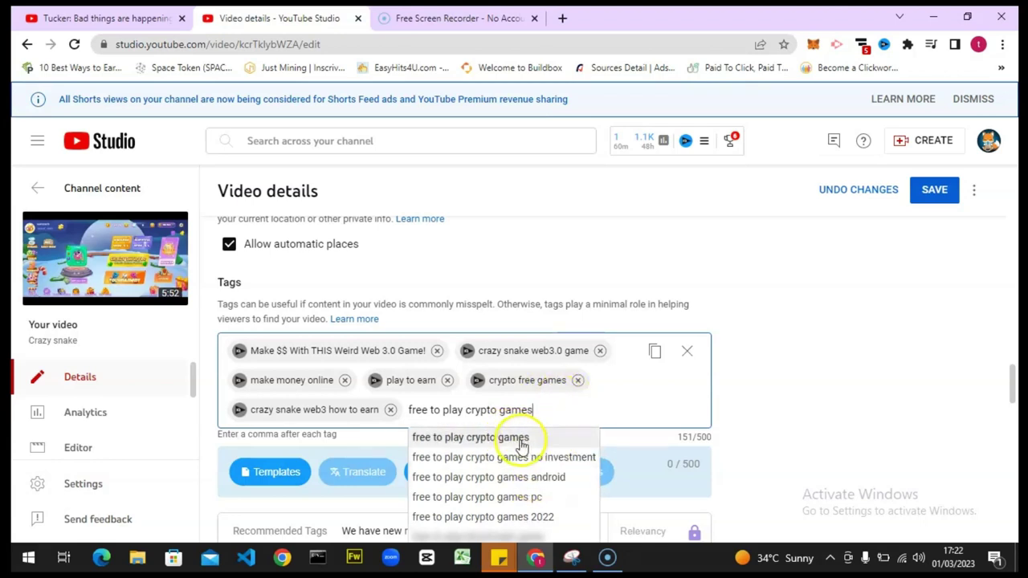
pyautogui.click(523, 440)
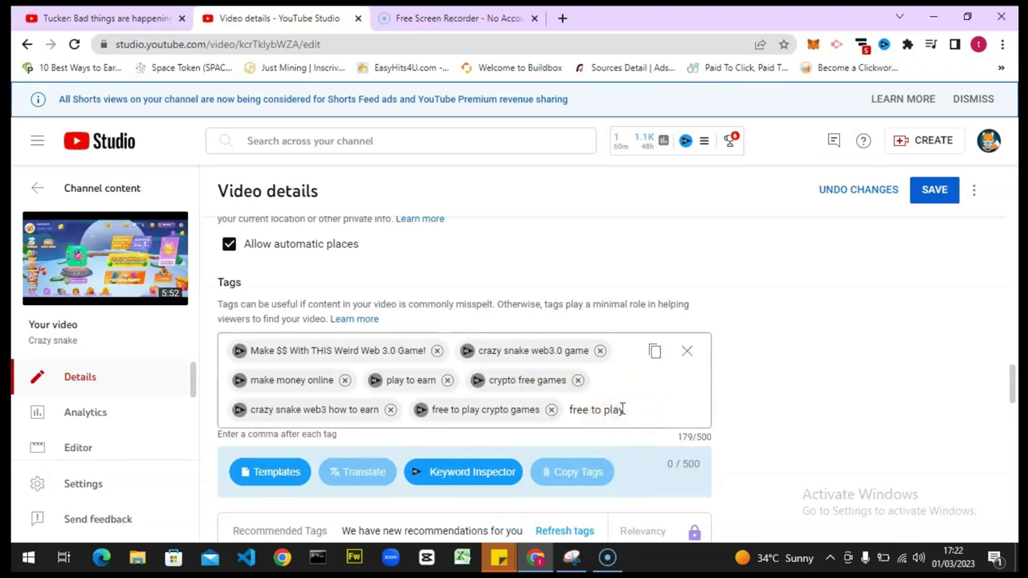
# Enter "free to play crypto games" again as a tag query and add the suggestion "free to play crypto games no investment".
pyautogui.click(621, 410)
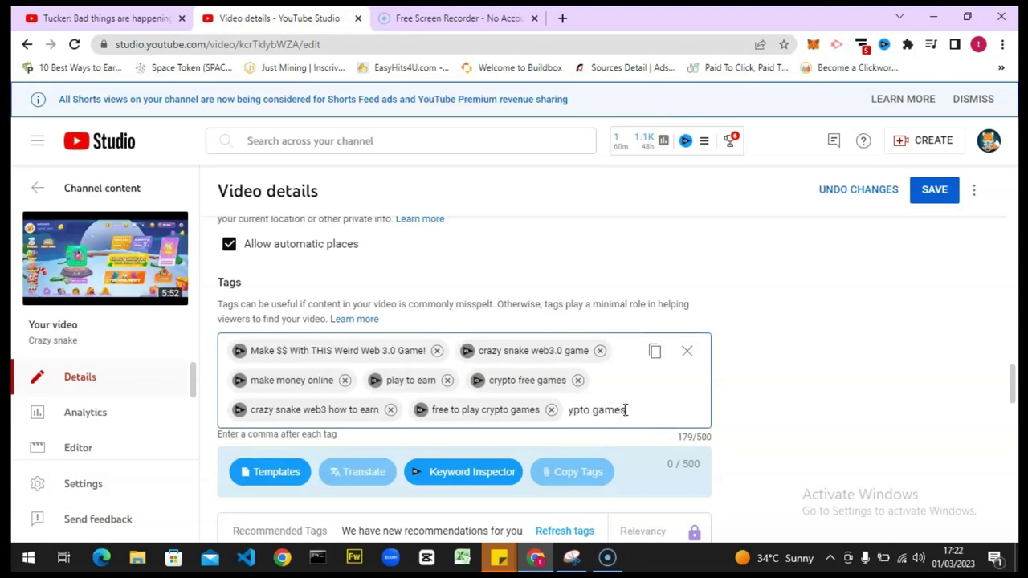
pyautogui.click(624, 410)
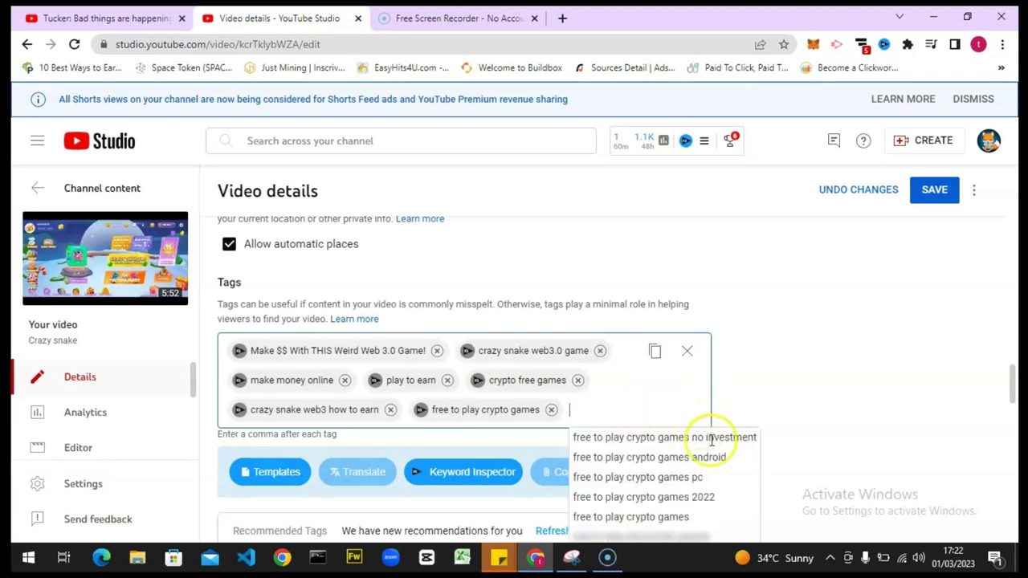
pyautogui.click(688, 441)
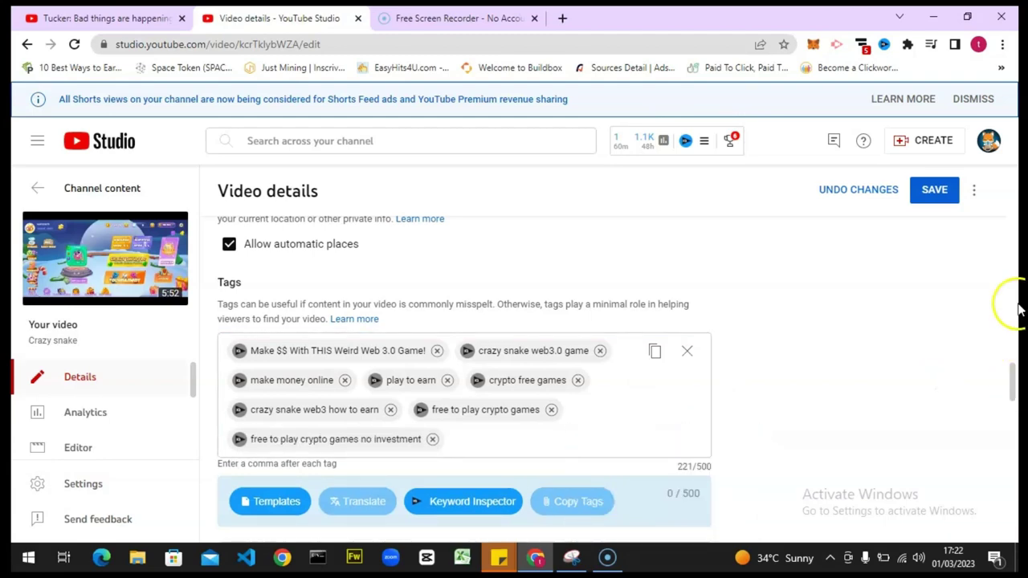
# Refresh the recommended tags and save the changes to the video details.
pyautogui.moveTo(1014, 357); pyautogui.dragTo(1013, 405)
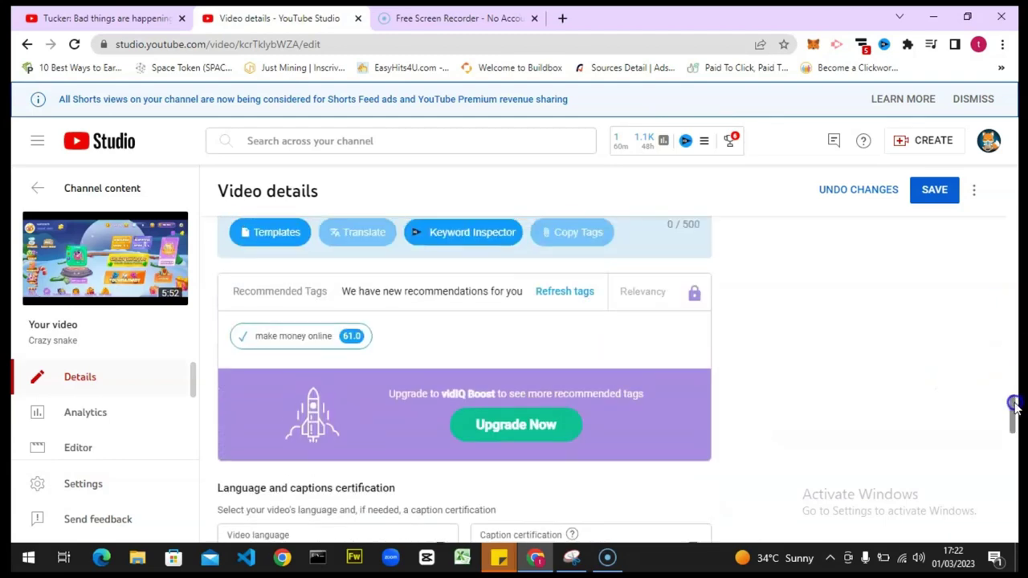
pyautogui.click(567, 294)
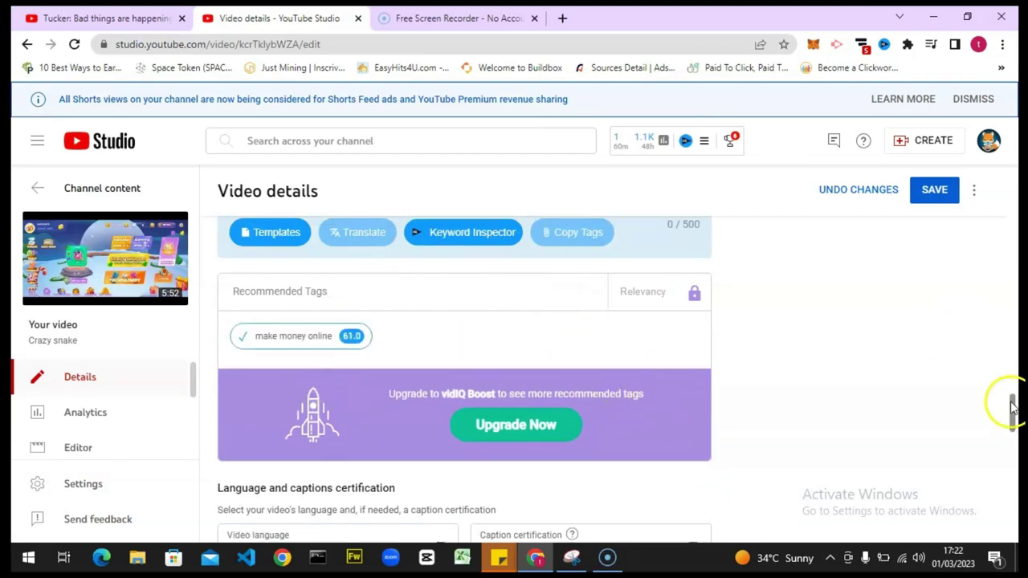
pyautogui.moveTo(1014, 405); pyautogui.dragTo(1018, 217)
pyautogui.click(937, 191)
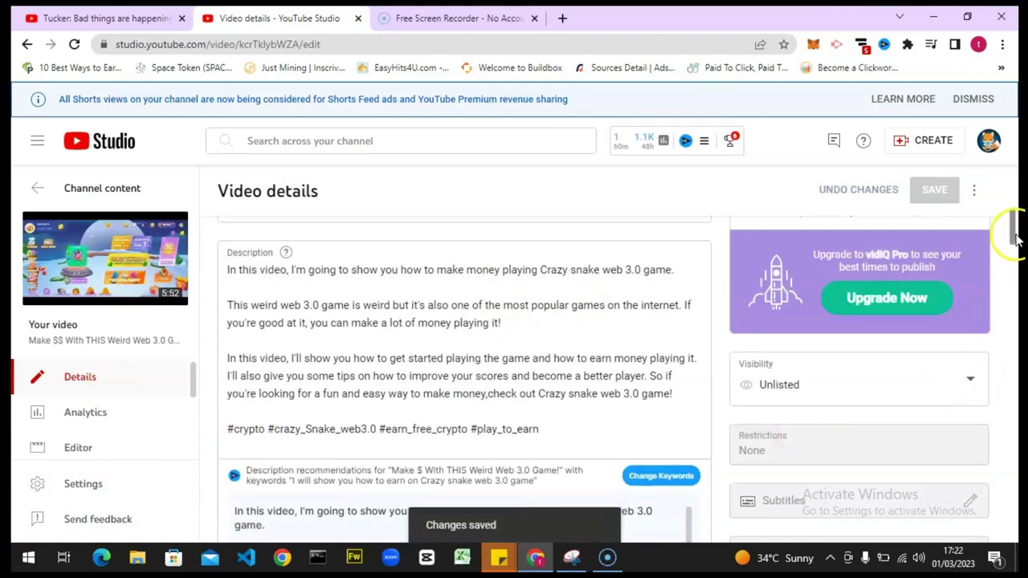
# Examine the vidIQ SEO score breakdown, including the tag count advice, and review the video's saved tags.
pyautogui.click(1016, 287)
pyautogui.moveTo(1016, 288); pyautogui.dragTo(1016, 290)
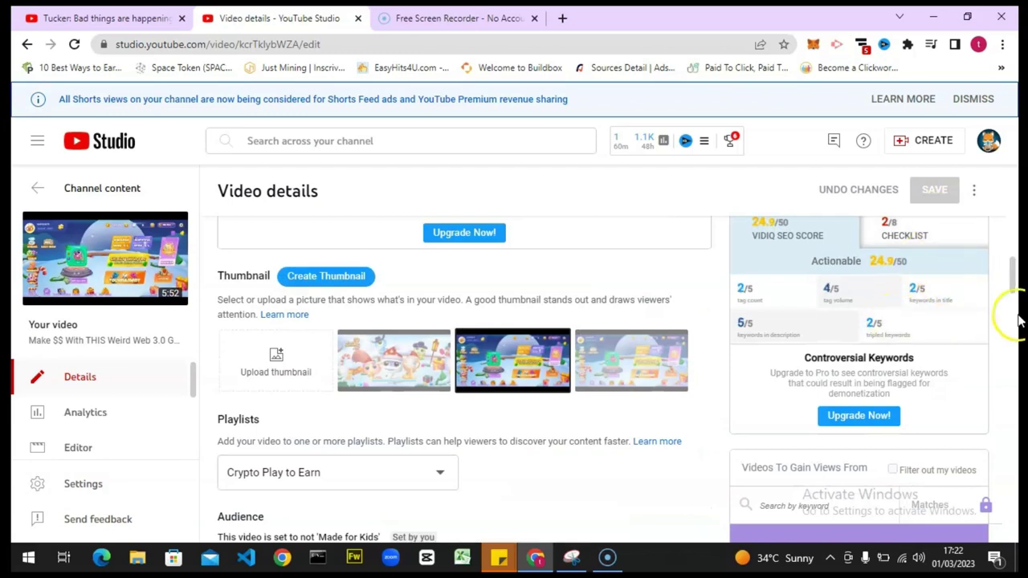
pyautogui.scroll(1, 1017, 278)
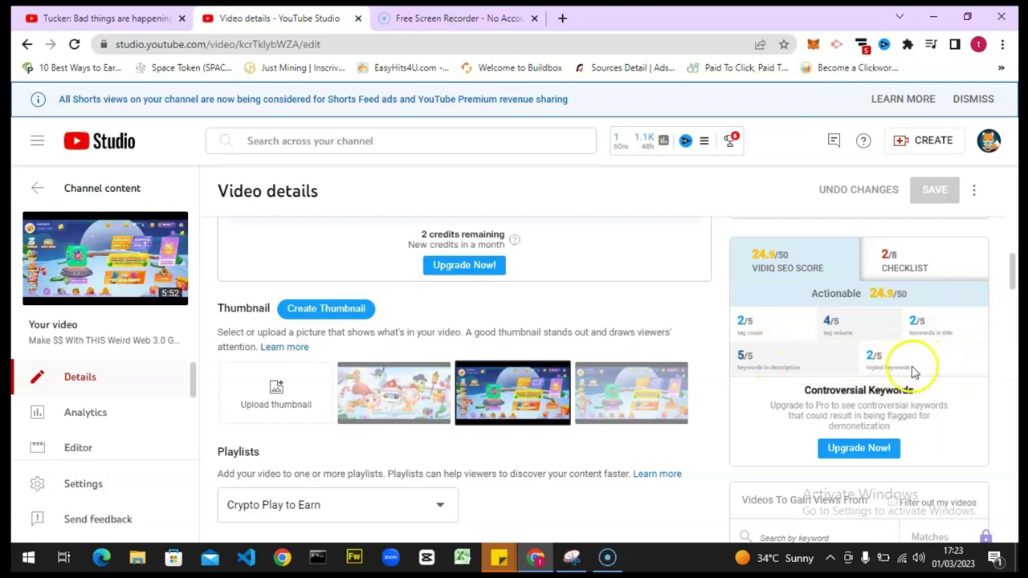
pyautogui.moveTo(782, 329)
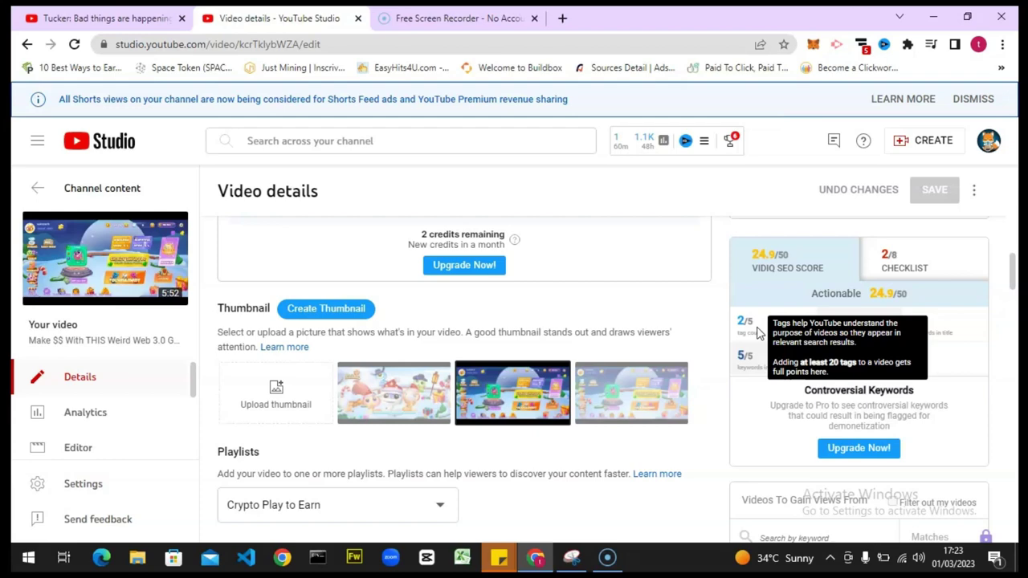
pyautogui.click(1013, 278)
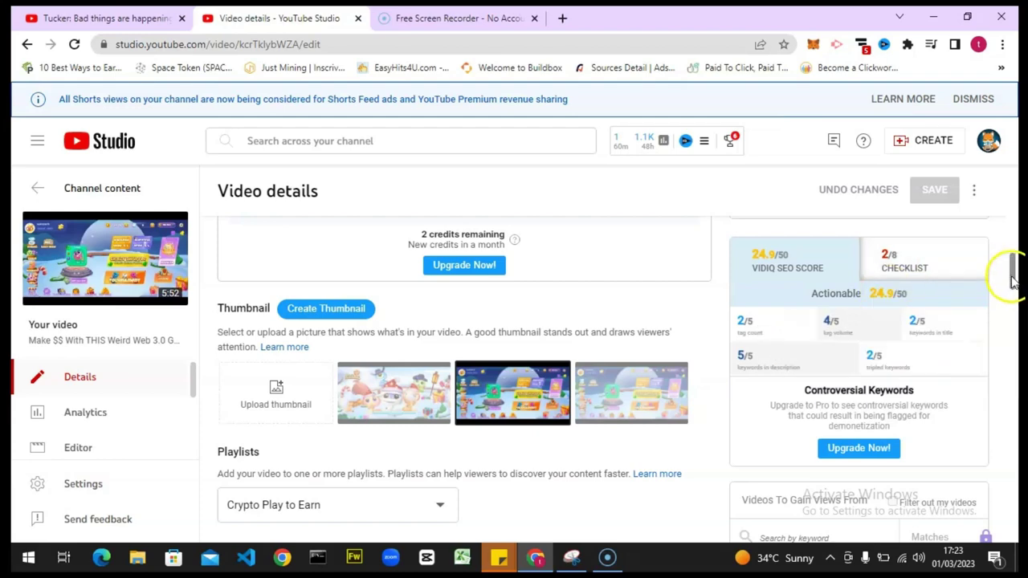
pyautogui.moveTo(1013, 277); pyautogui.dragTo(1016, 408)
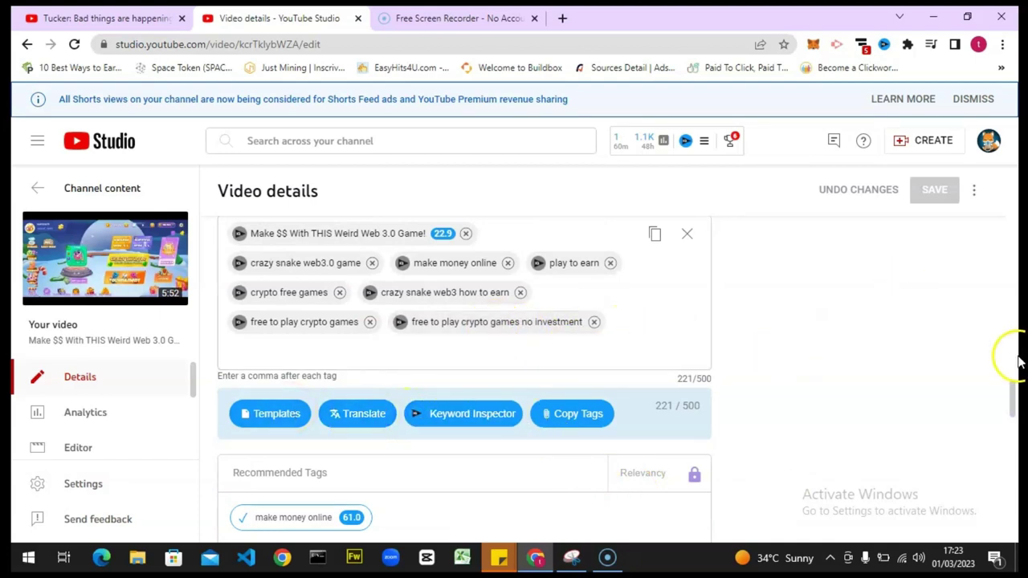
pyautogui.moveTo(1015, 388); pyautogui.dragTo(1015, 381)
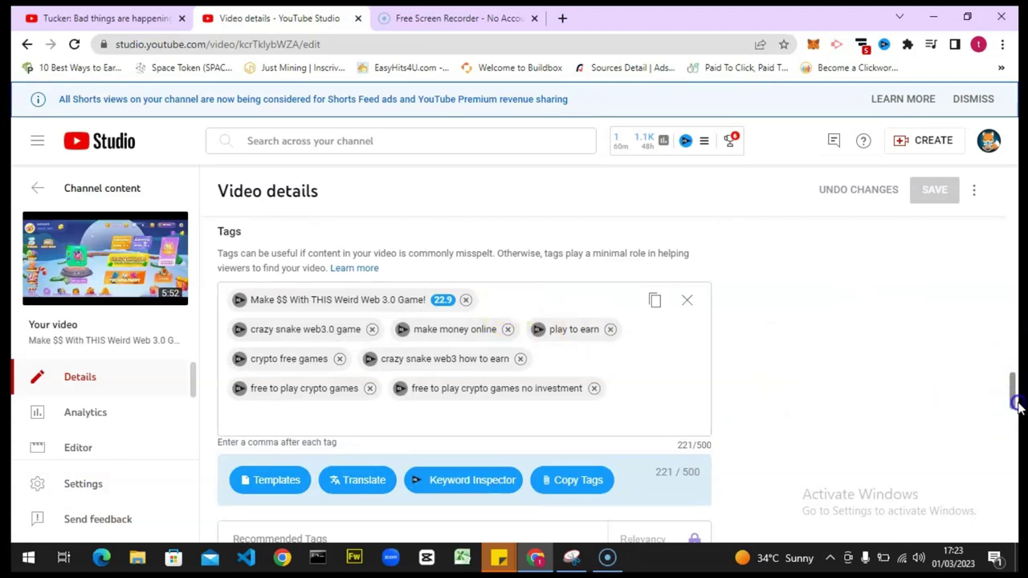
# Open the vidIQ thumbnail creator from the video's thumbnail section.
pyautogui.moveTo(1014, 406)
pyautogui.mouseDown()
pyautogui.moveTo(1013, 360)
pyautogui.moveTo(983, 295)
pyautogui.mouseUp()
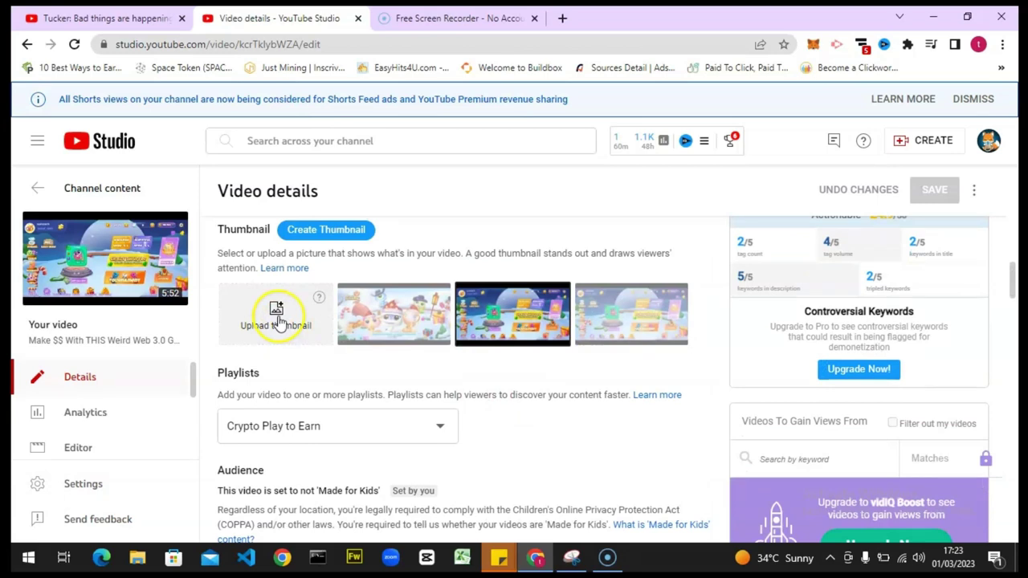
pyautogui.click(324, 233)
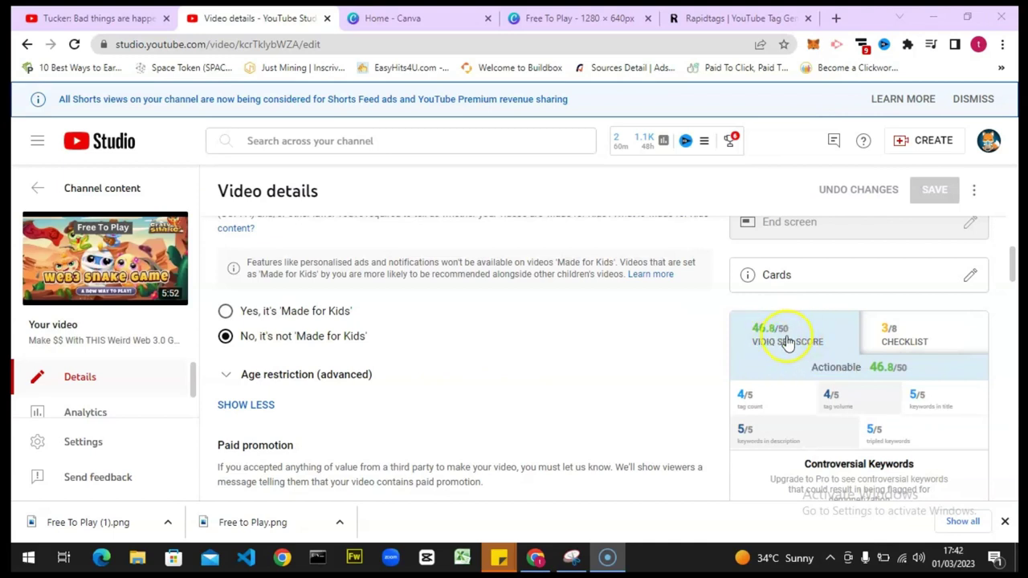
# Review the video's vidIQ score, description, full tag list, thumbnail, playlist, and end screen and cards options.
pyautogui.click(1016, 274)
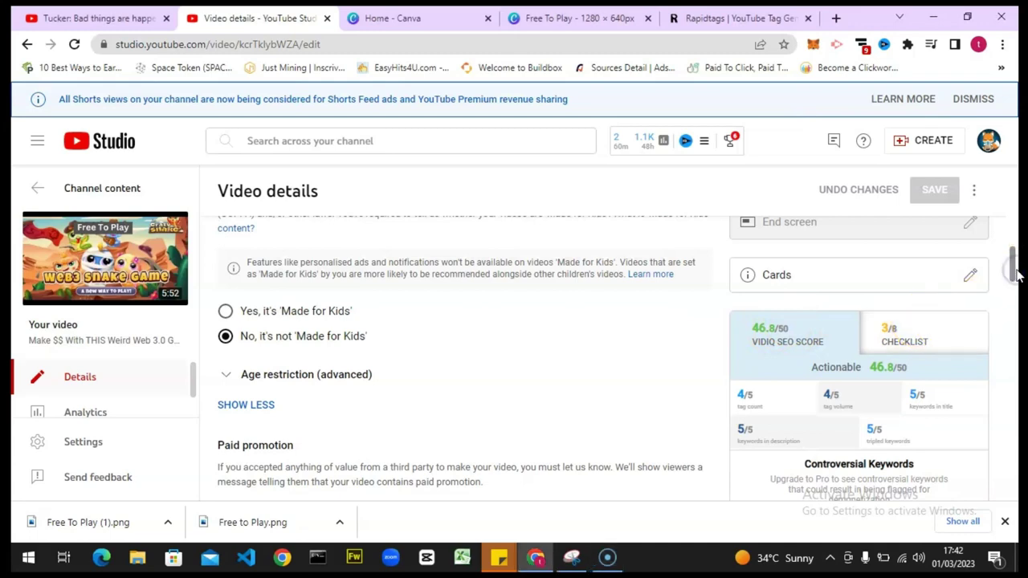
pyautogui.moveTo(1016, 274); pyautogui.dragTo(1010, 195)
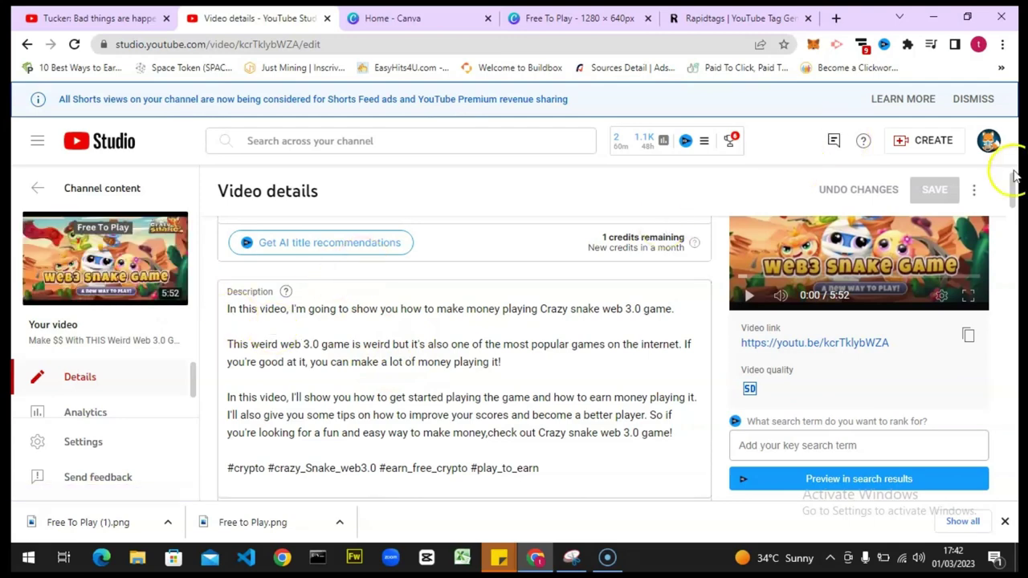
pyautogui.moveTo(1016, 197); pyautogui.dragTo(1012, 328)
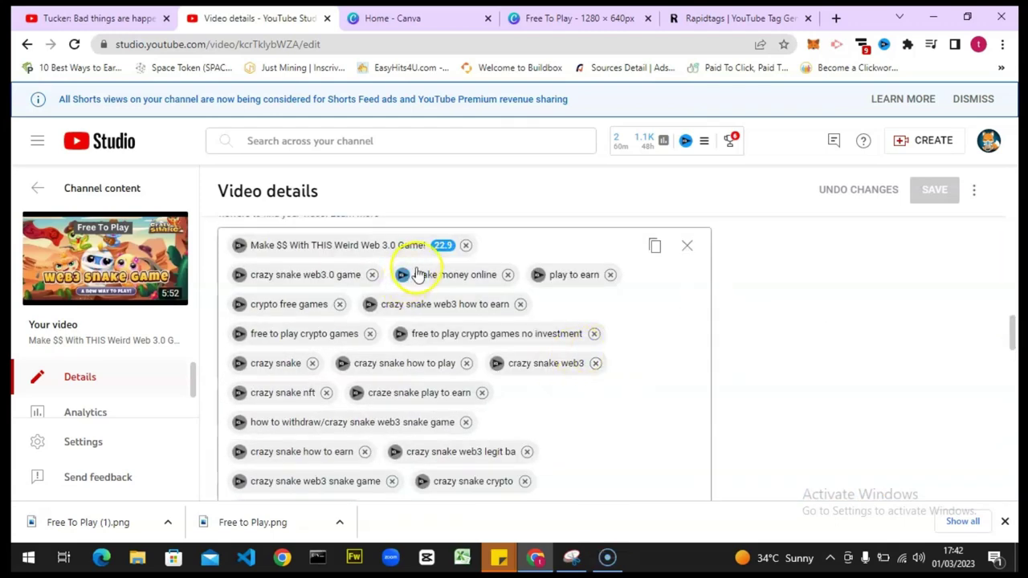
pyautogui.moveTo(454, 235)
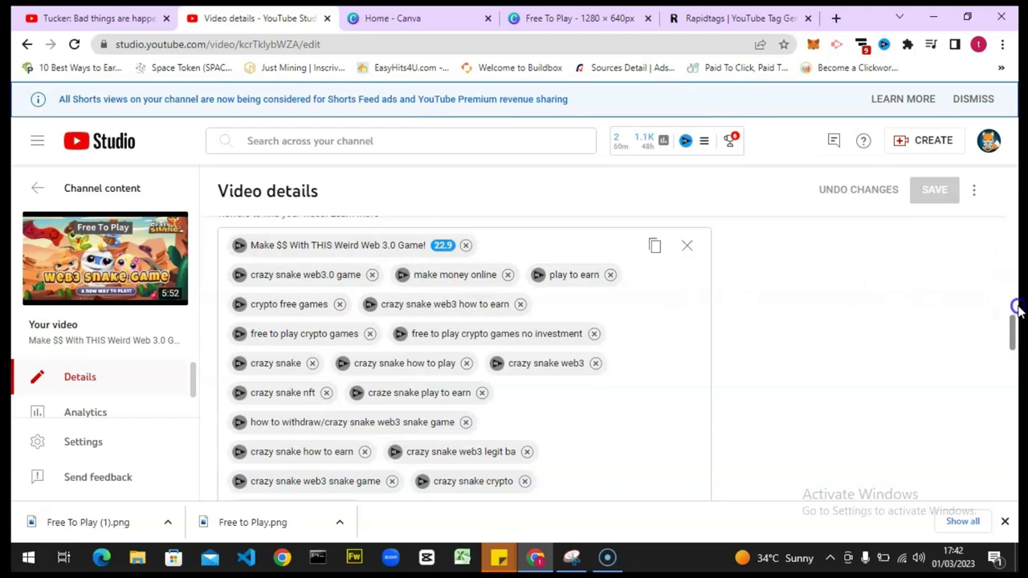
pyautogui.moveTo(1016, 308); pyautogui.dragTo(1016, 229)
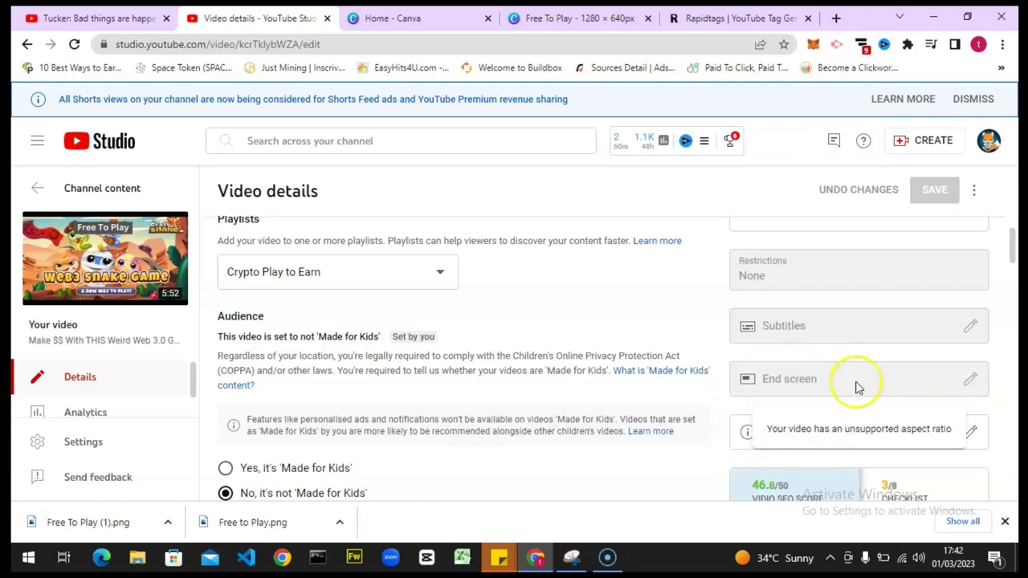
pyautogui.click(1018, 267)
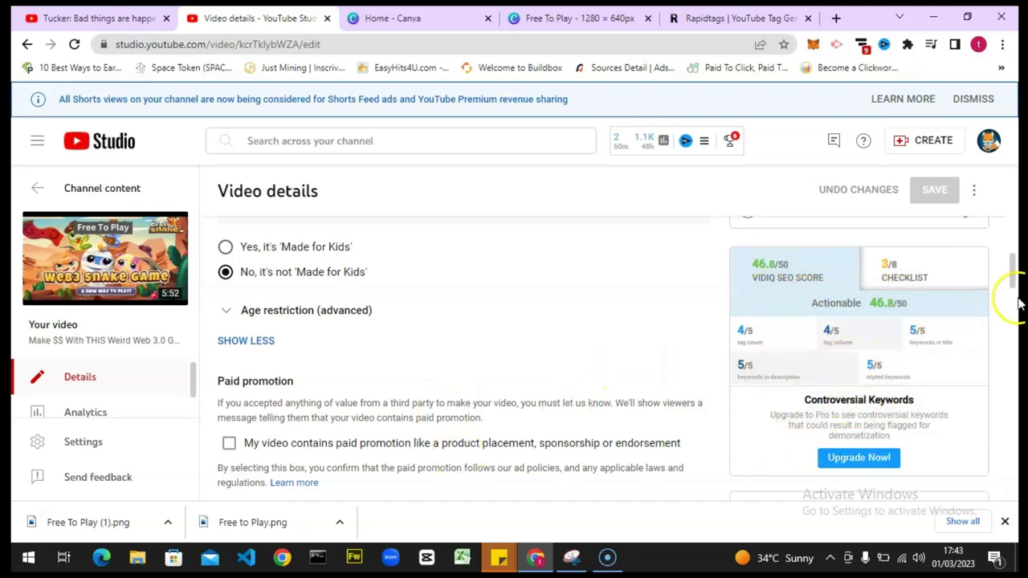
pyautogui.moveTo(1015, 273); pyautogui.dragTo(1018, 215)
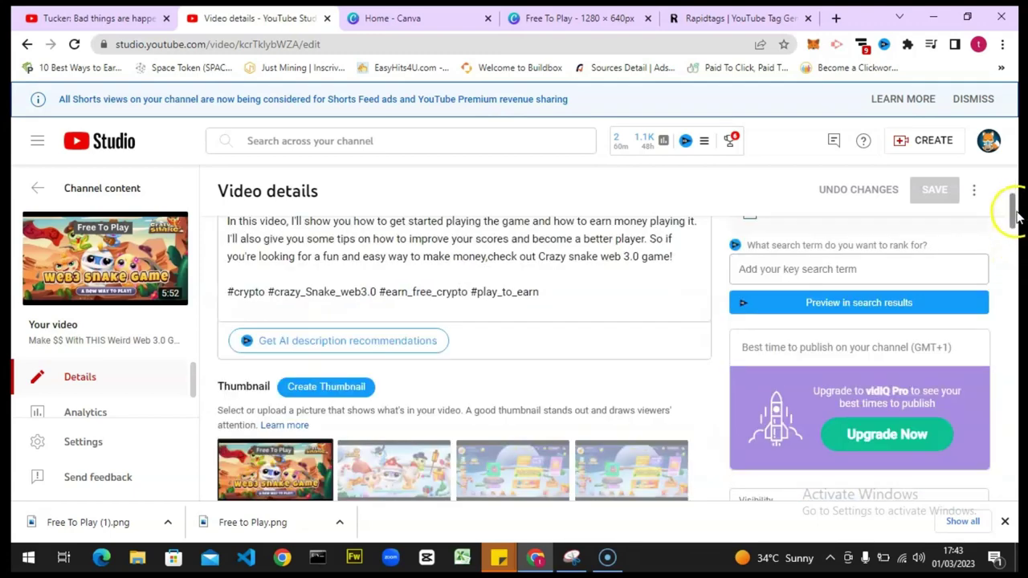
pyautogui.moveTo(1017, 208); pyautogui.dragTo(1019, 237)
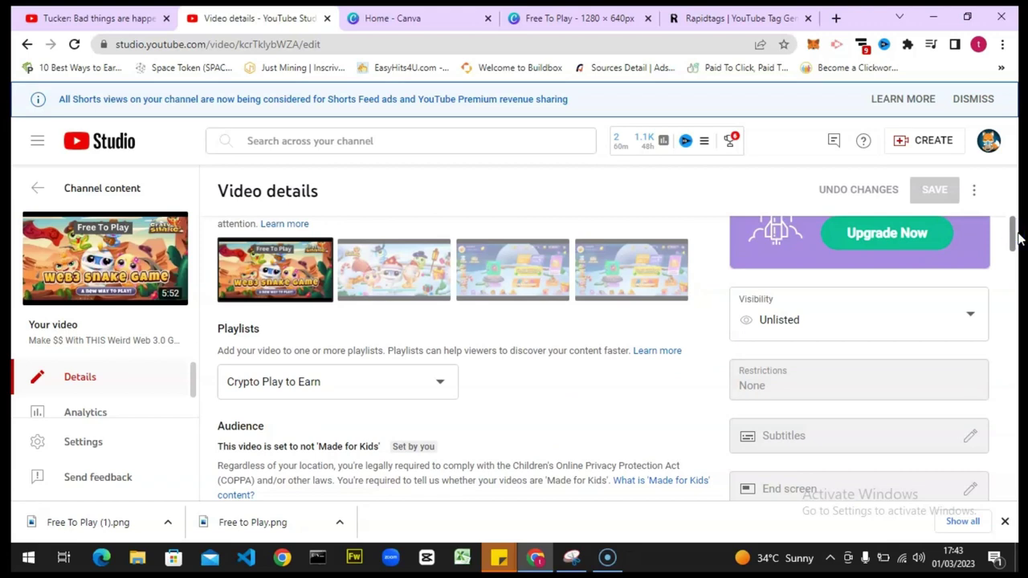